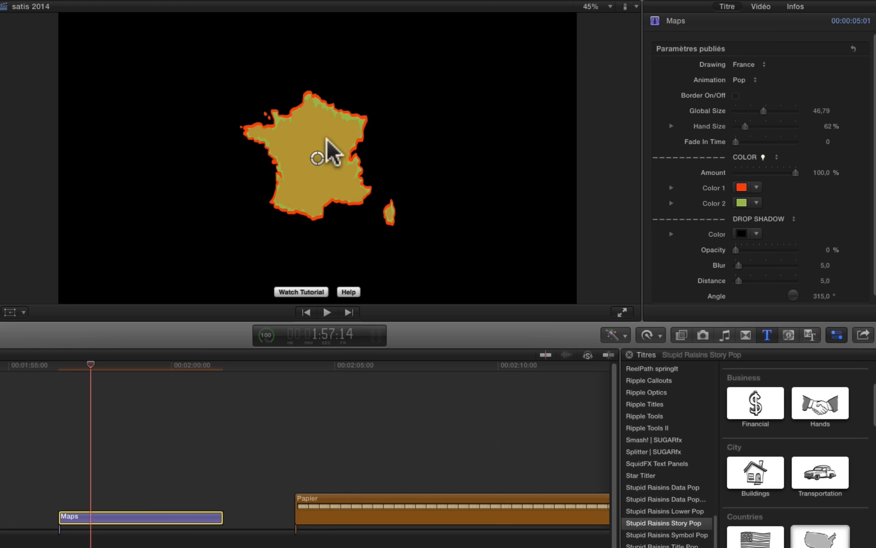
# Set the France map's Color 2 to a near-white shade.
pyautogui.click(755, 203)
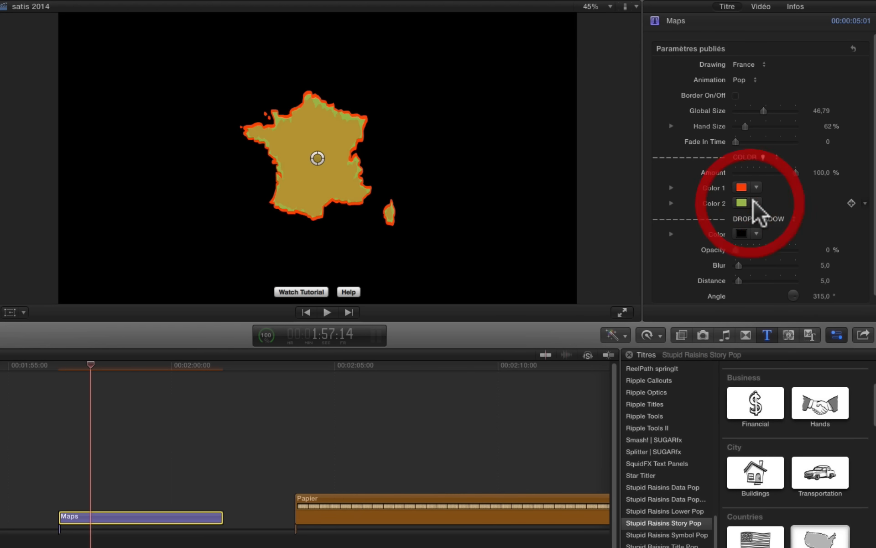
pyautogui.moveTo(753, 201); pyautogui.dragTo(743, 254)
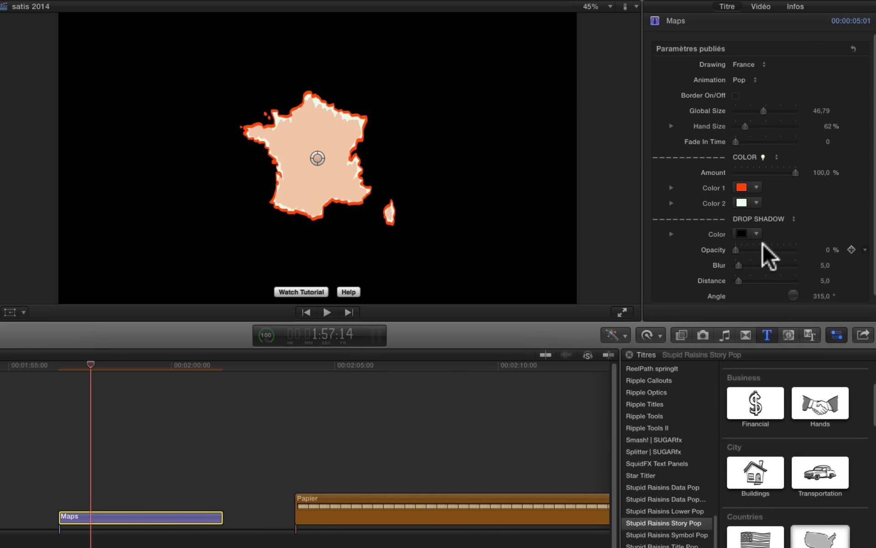
pyautogui.scroll(-1, 768, 243)
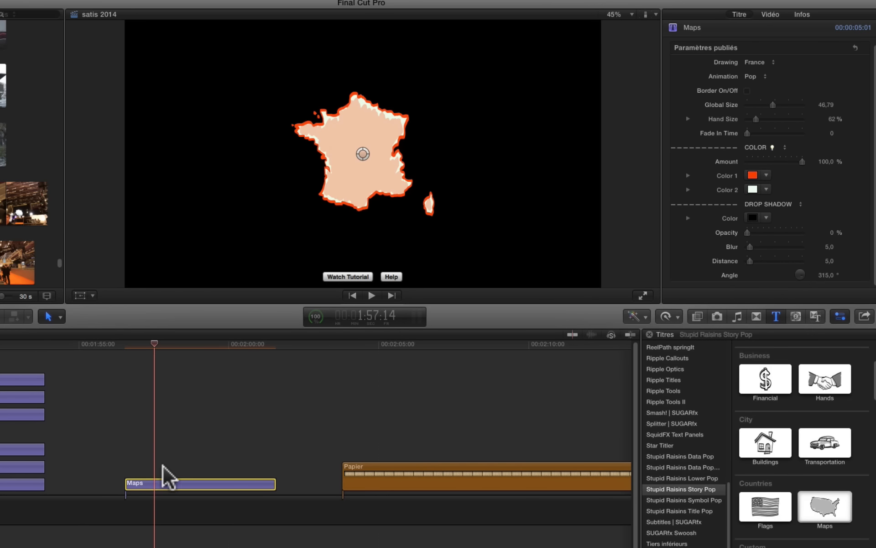
# Move the Maps title above the Papier clip, starting at 00:02:05:00, and place the playhead at 2:06:07.
pyautogui.moveTo(162, 484); pyautogui.dragTo(423, 398)
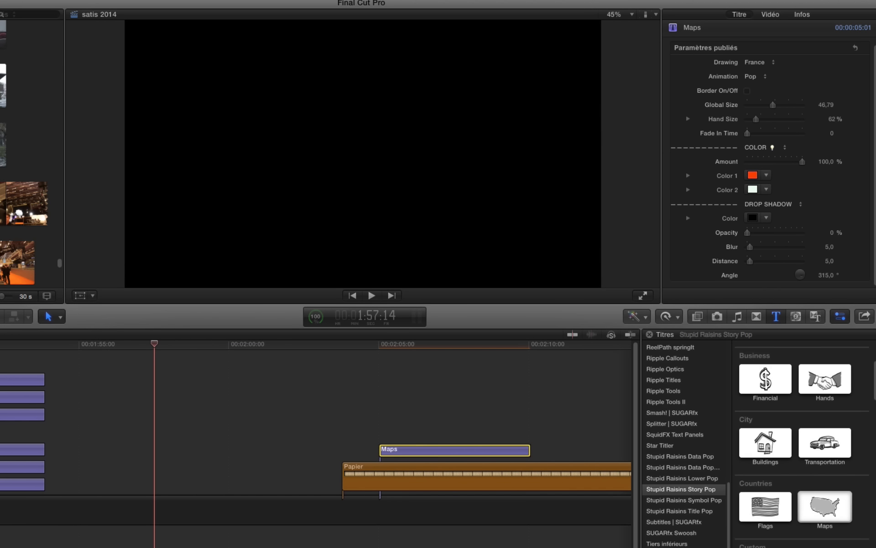
pyautogui.hscroll(10, 315, 420)
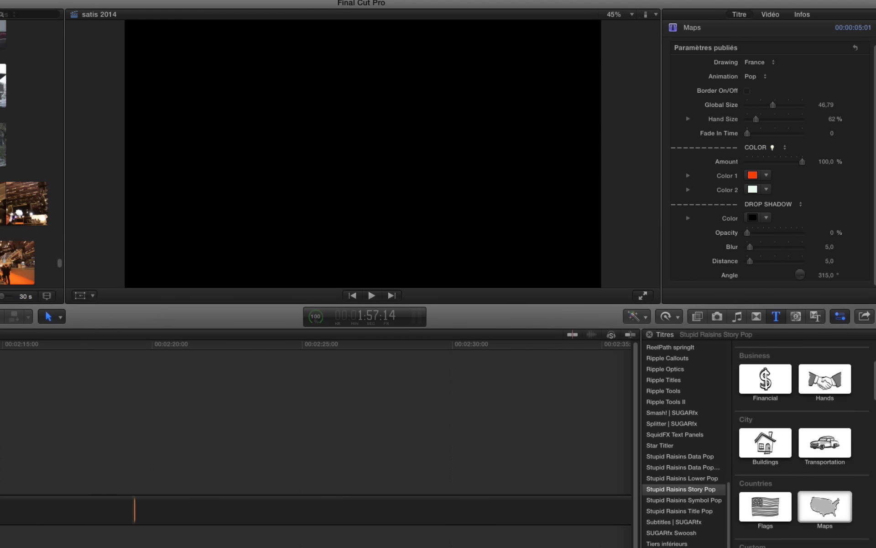
pyautogui.hscroll(-10, 315, 419)
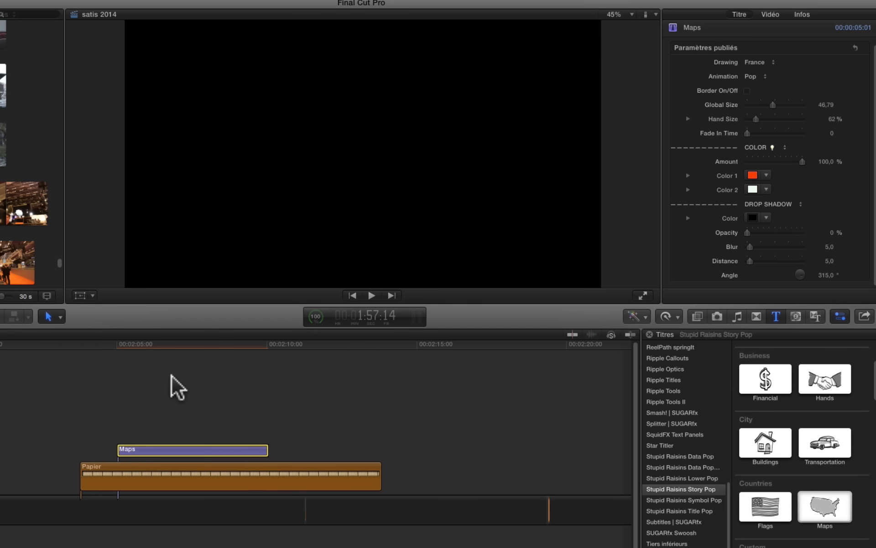
pyautogui.click(155, 346)
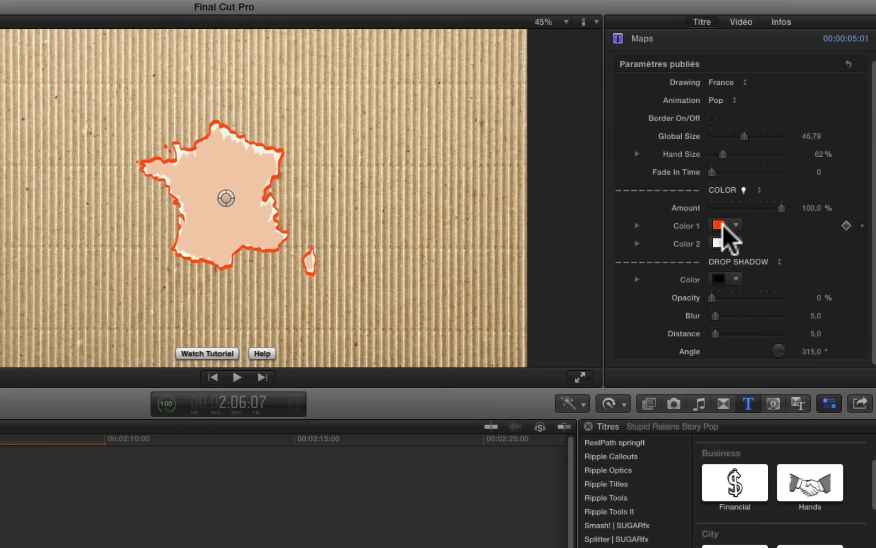
# Set the France map's Color 1 to a darkened olive yellow and Color 2 to a pale yellow.
pyautogui.click(752, 175)
pyautogui.click(419, 156)
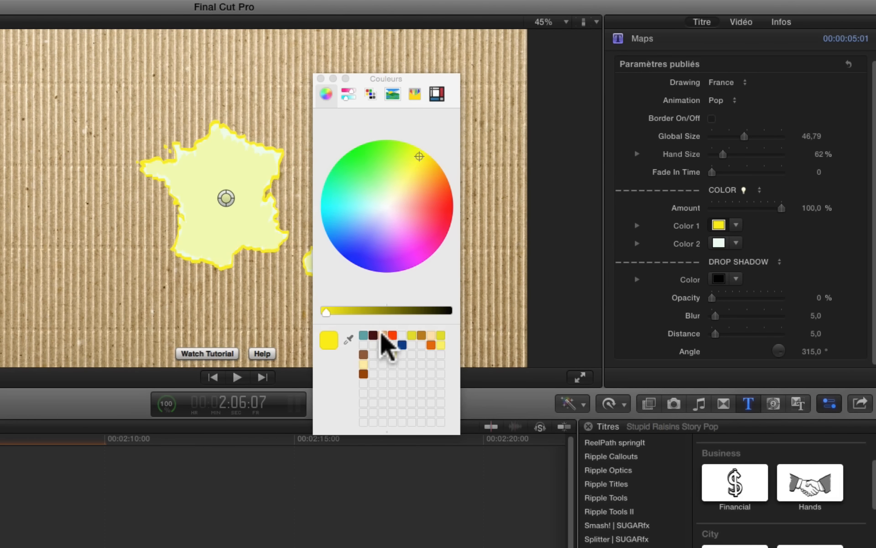
pyautogui.click(360, 310)
pyautogui.moveTo(360, 310); pyautogui.dragTo(364, 311)
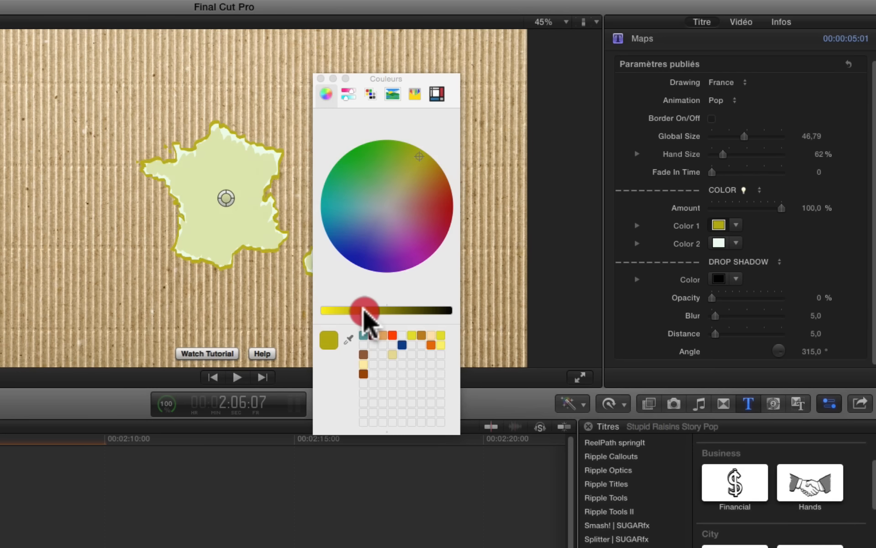
pyautogui.click(717, 242)
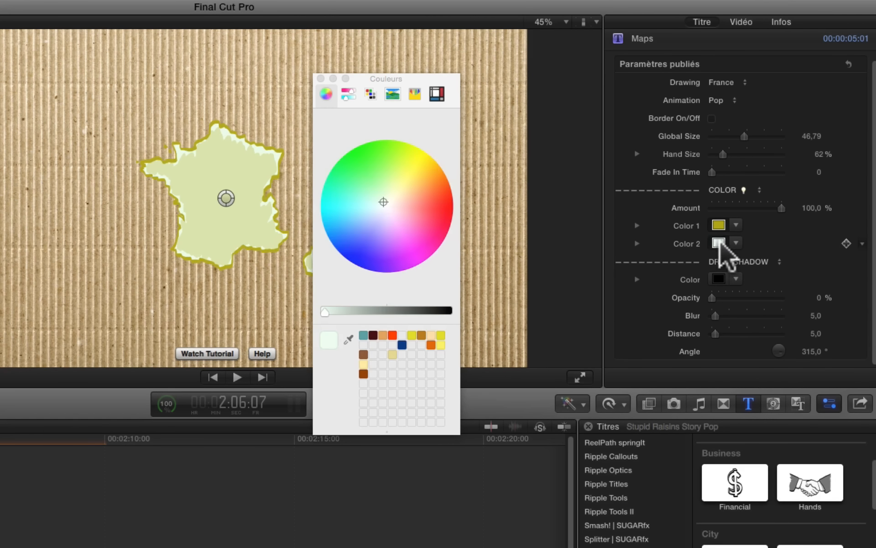
pyautogui.moveTo(387, 201)
pyautogui.mouseDown()
pyautogui.moveTo(407, 196)
pyautogui.moveTo(442, 225)
pyautogui.moveTo(420, 229)
pyautogui.moveTo(391, 191)
pyautogui.mouseUp()
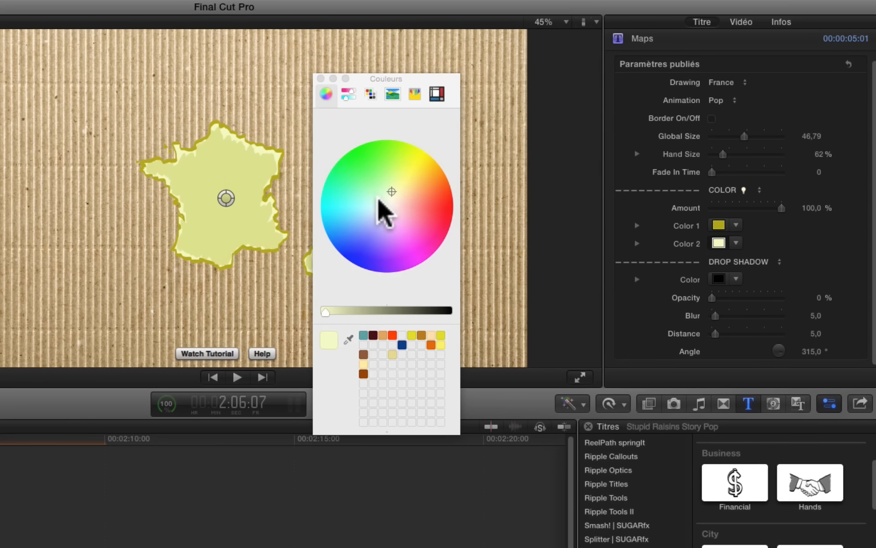
pyautogui.click(320, 79)
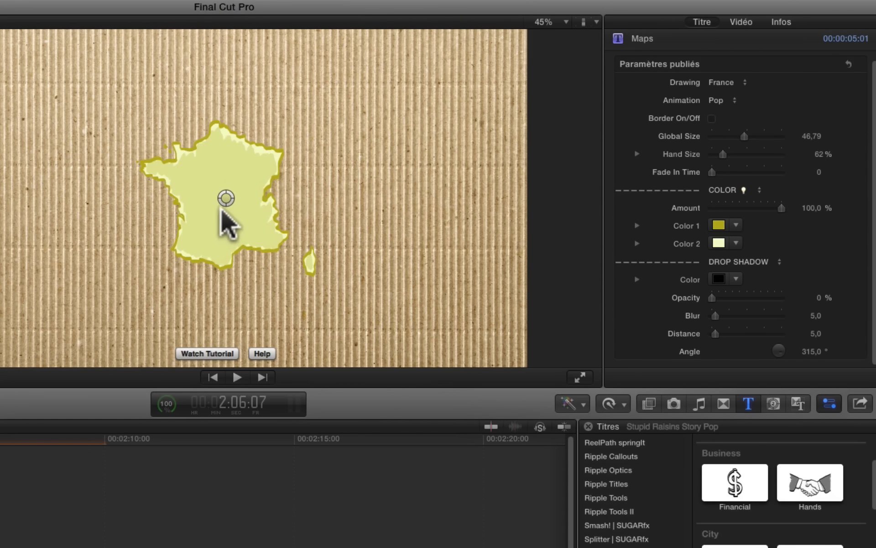
# Reposition the map in the right half of the frame and give it a drop shadow with 100% opacity, blur 15 and distance 13.
pyautogui.moveTo(224, 201); pyautogui.dragTo(360, 226)
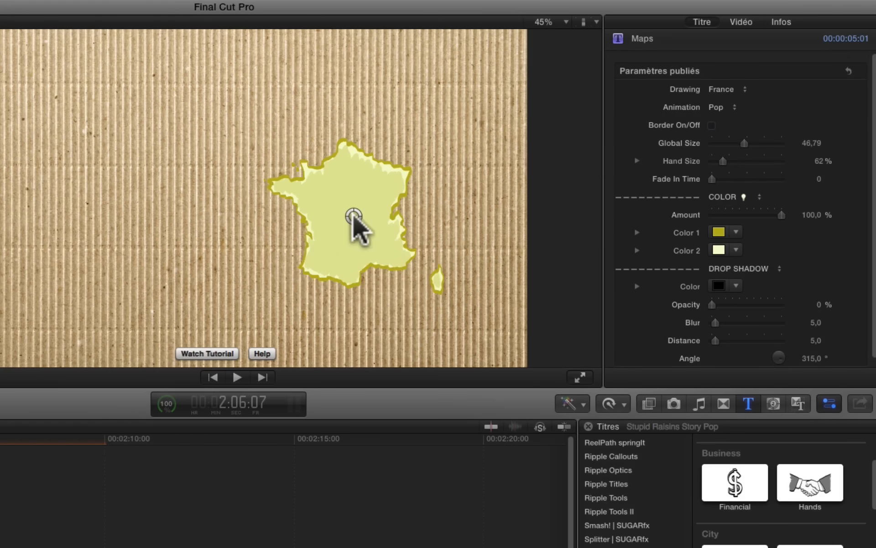
pyautogui.moveTo(712, 297); pyautogui.dragTo(783, 297)
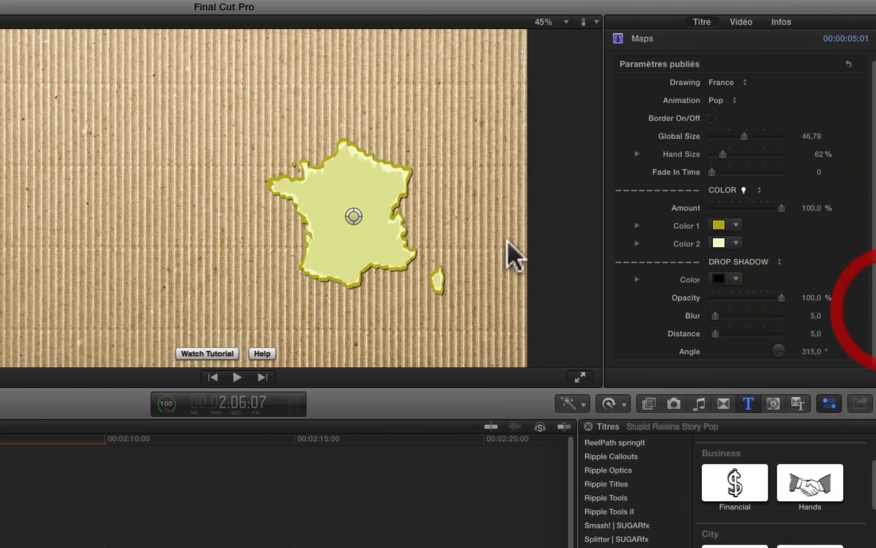
pyautogui.moveTo(712, 314); pyautogui.dragTo(719, 315)
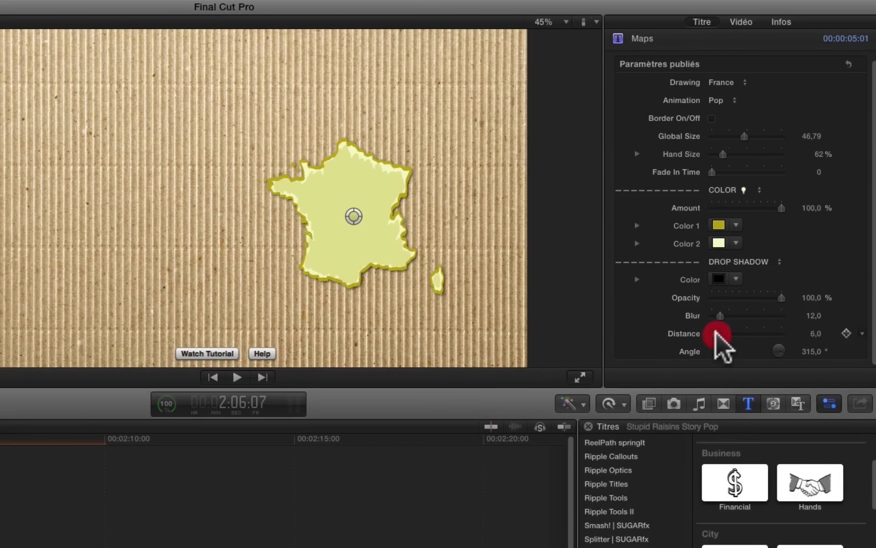
pyautogui.moveTo(718, 332); pyautogui.dragTo(723, 314)
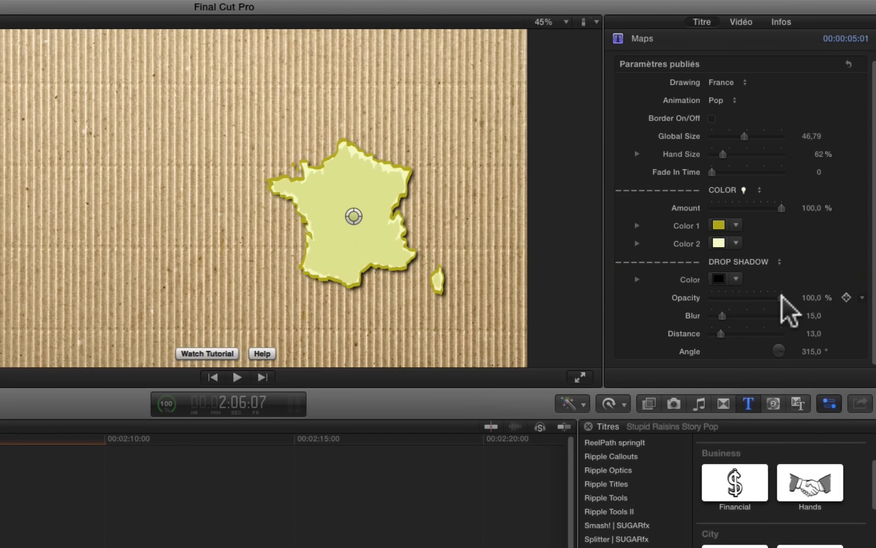
pyautogui.moveTo(781, 296); pyautogui.dragTo(873, 295)
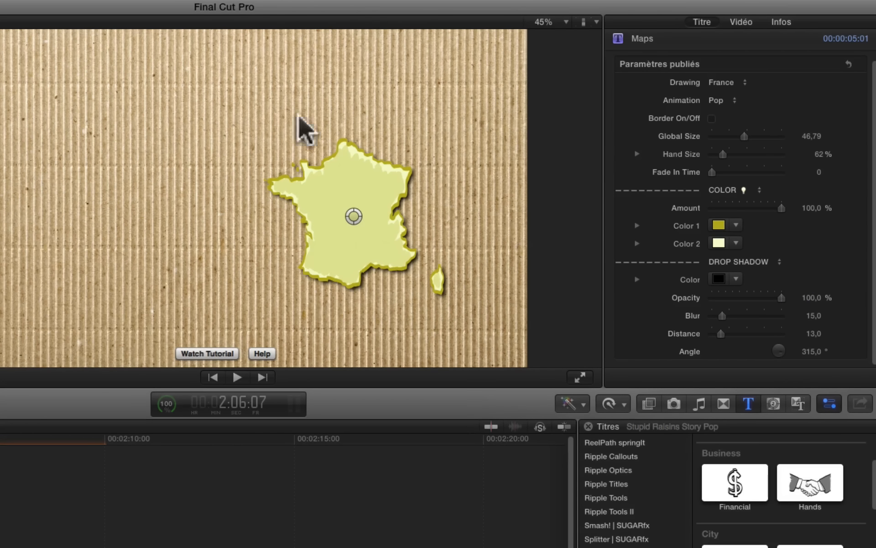
pyautogui.moveTo(339, 212); pyautogui.dragTo(336, 214)
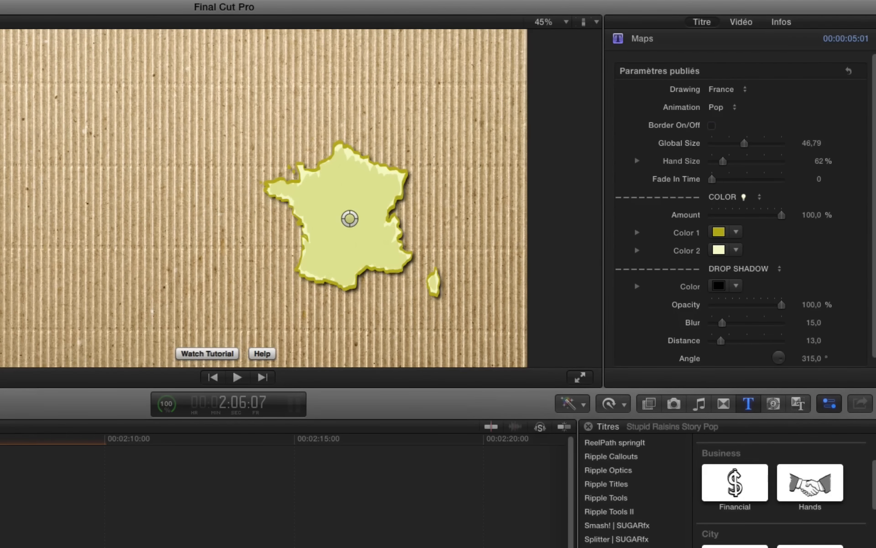
# Align the start of the Maps title with the start of the Papier clip and play back its pop animation.
pyautogui.press('space')
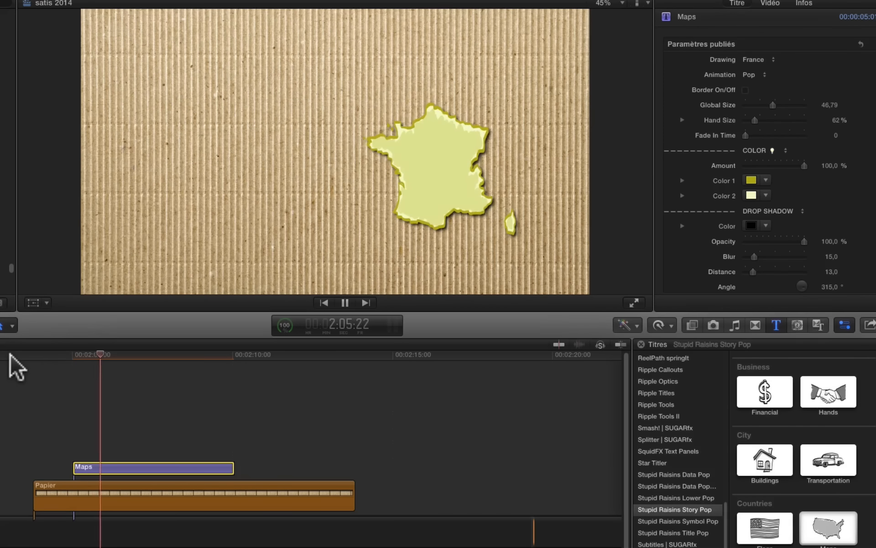
pyautogui.moveTo(117, 463); pyautogui.dragTo(82, 465)
pyautogui.click(30, 358)
pyautogui.press('space')
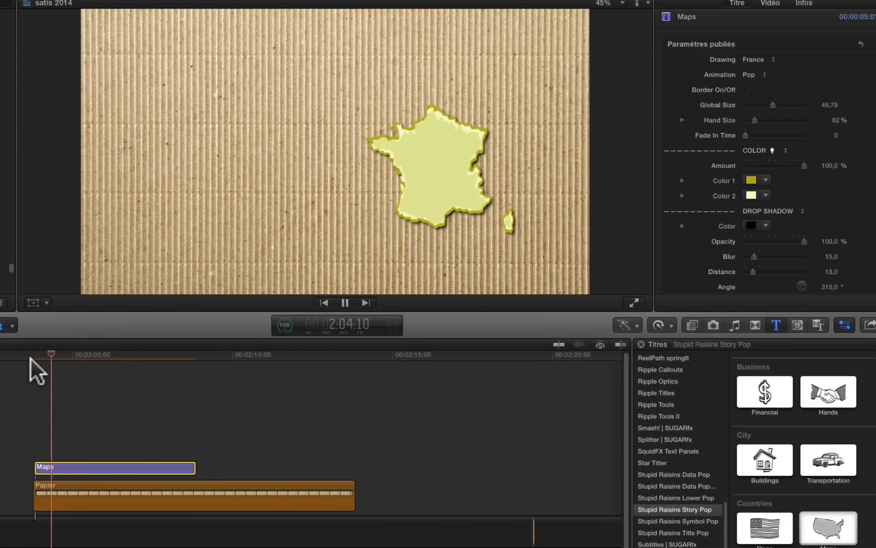
pyautogui.press('space')
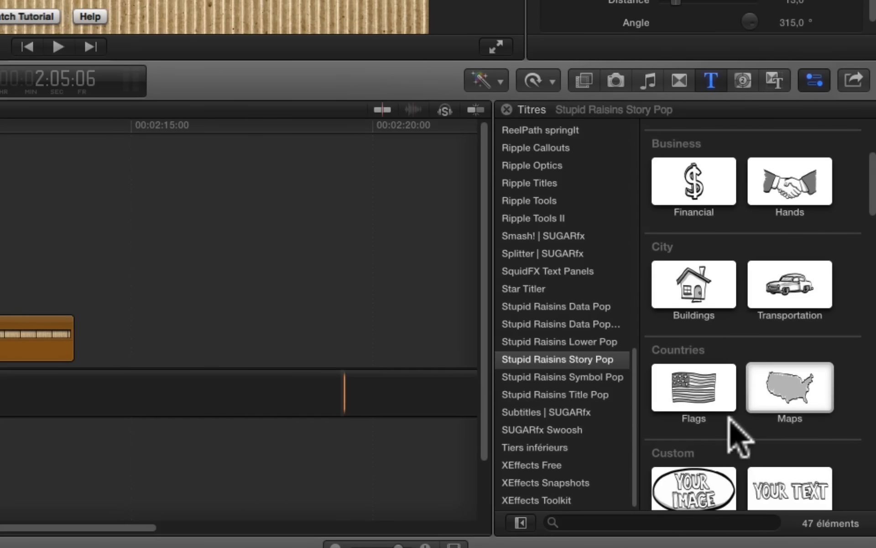
# Add the Flags title above Maps shortly after its start and extend both titles to the end of the Papier clip.
pyautogui.moveTo(681, 385); pyautogui.dragTo(88, 453)
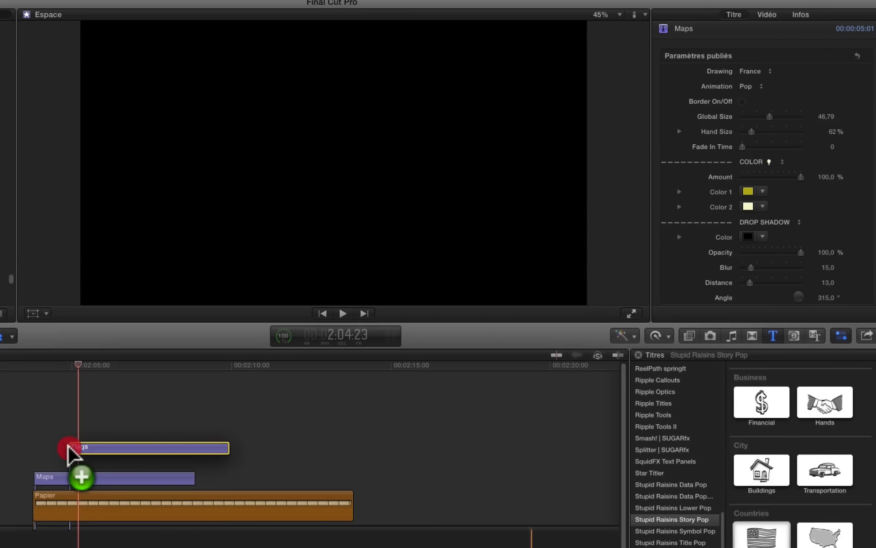
pyautogui.moveTo(196, 477); pyautogui.dragTo(352, 486)
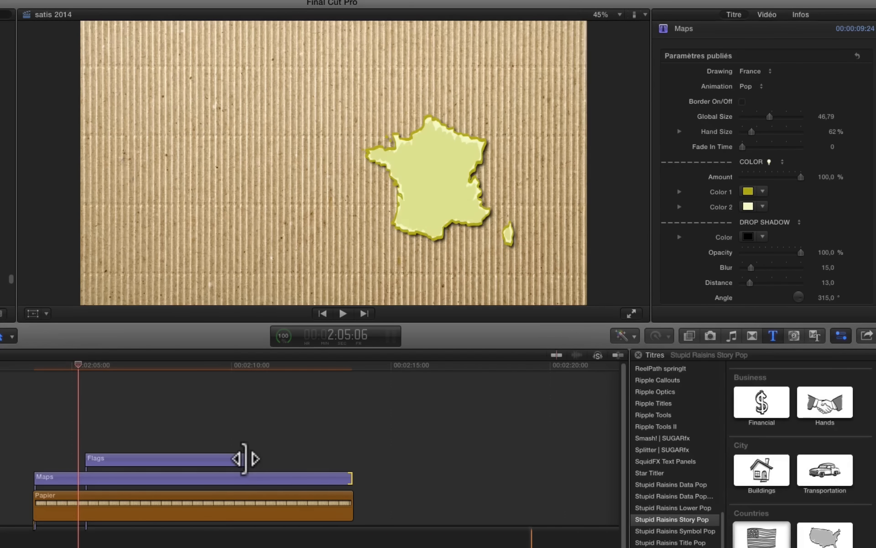
pyautogui.moveTo(244, 458)
pyautogui.mouseDown()
pyautogui.moveTo(353, 466)
pyautogui.moveTo(333, 467)
pyautogui.moveTo(344, 466)
pyautogui.mouseUp()
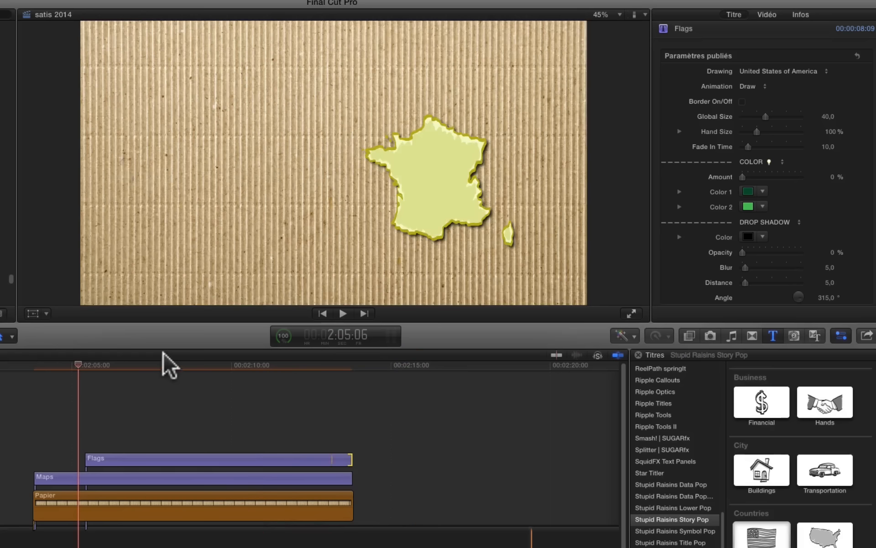
# Set the Flags title's drawing to France, with the playhead at 2:07:22.
pyautogui.click(164, 365)
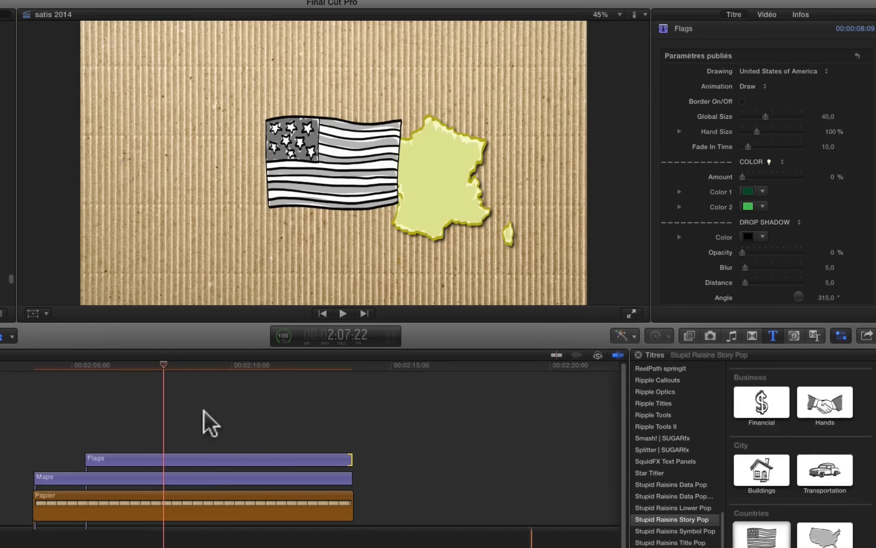
pyautogui.click(203, 460)
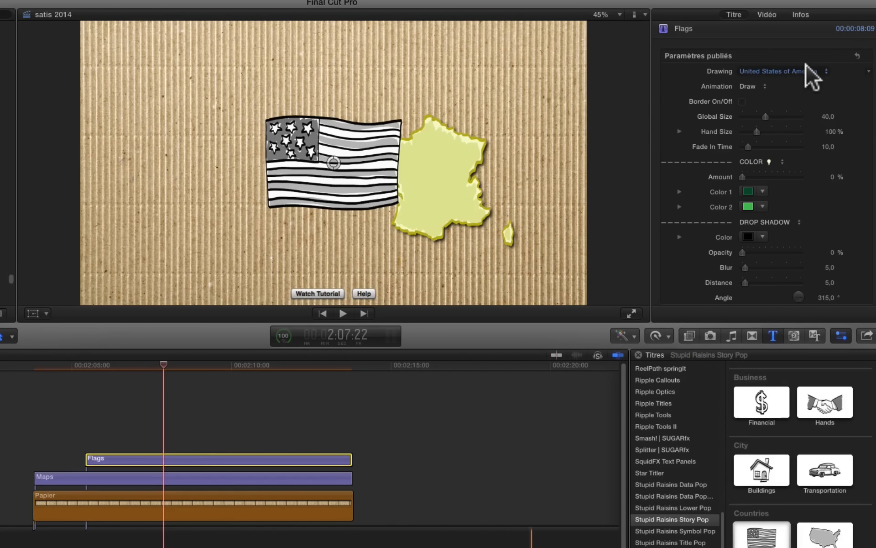
pyautogui.click(806, 69)
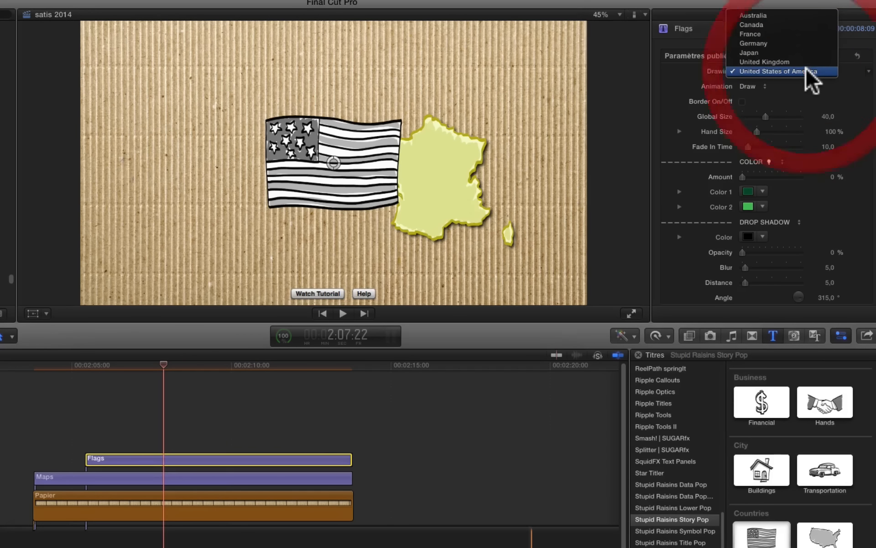
pyautogui.click(782, 32)
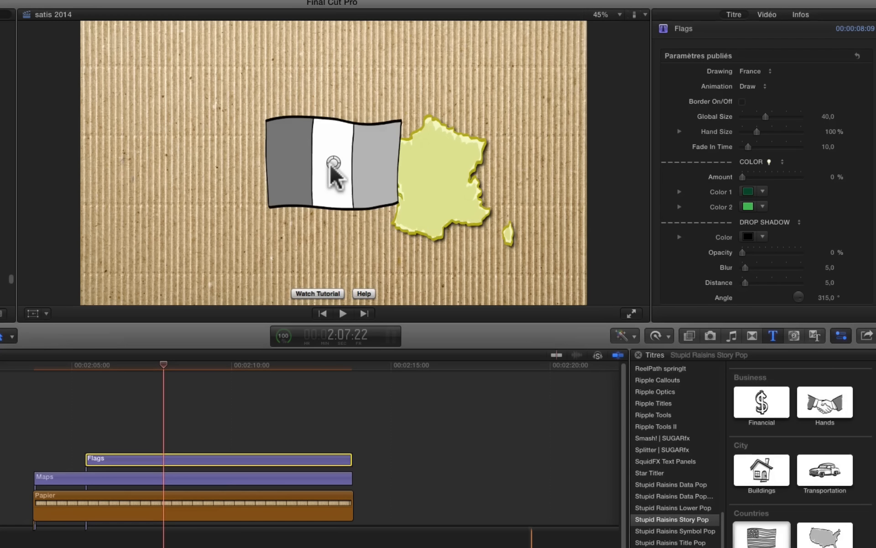
# Place the flag in the upper-left area of the frame, with Global Size 29,58 and Hand Size 40%.
pyautogui.moveTo(334, 162); pyautogui.dragTo(201, 99)
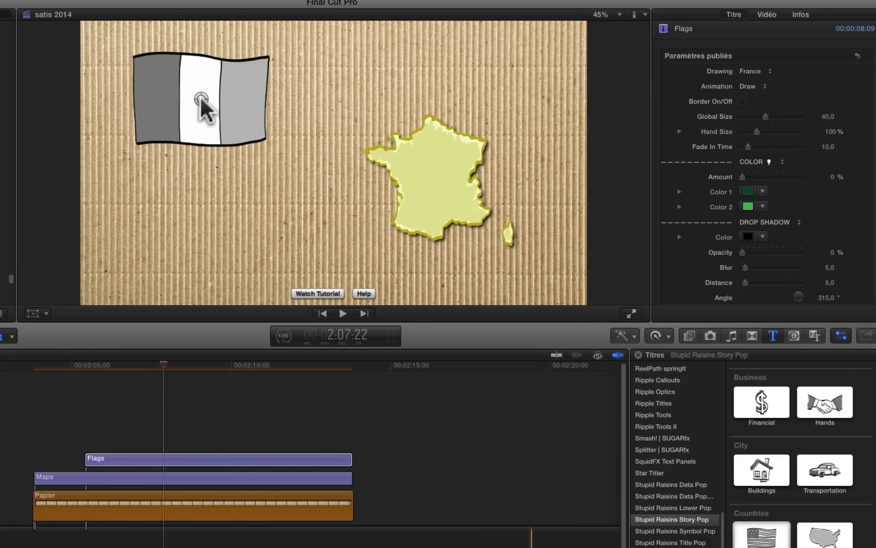
pyautogui.moveTo(767, 114); pyautogui.dragTo(758, 116)
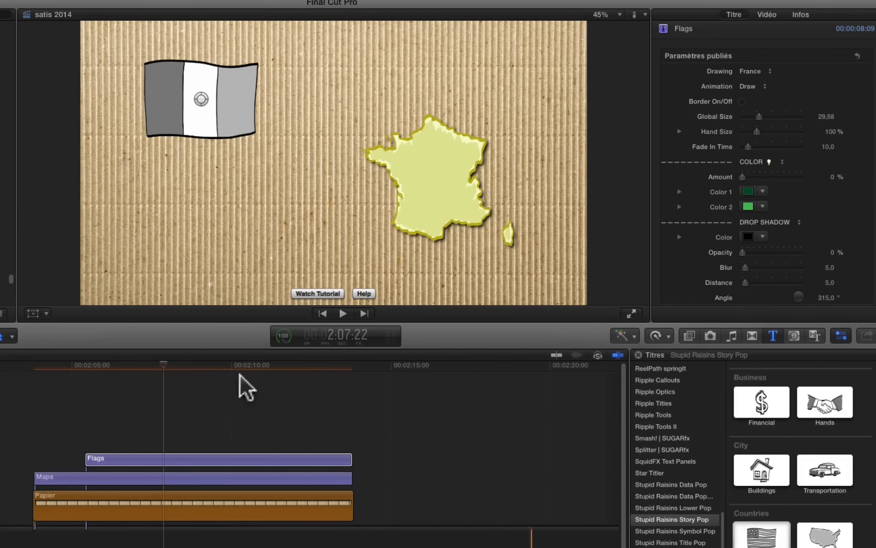
pyautogui.moveTo(108, 370)
pyautogui.mouseDown()
pyautogui.moveTo(94, 367)
pyautogui.moveTo(103, 368)
pyautogui.mouseUp()
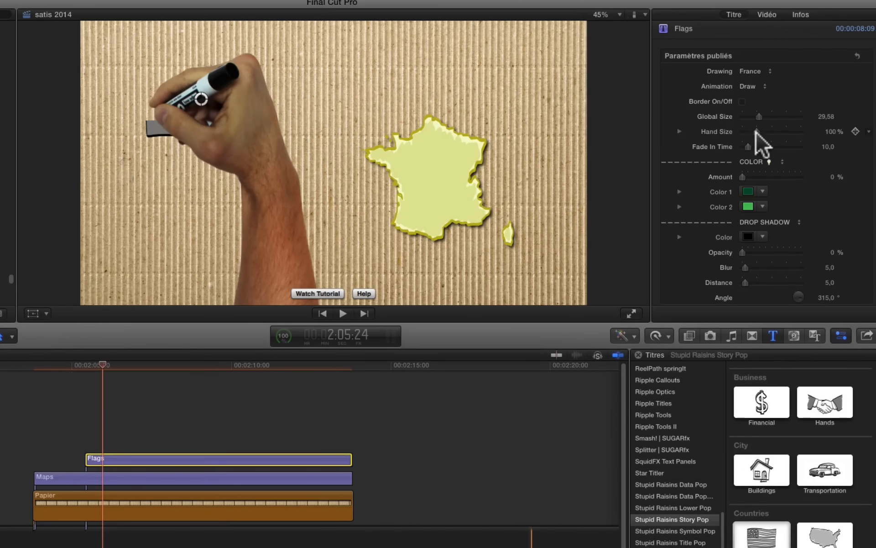
pyautogui.moveTo(756, 133); pyautogui.dragTo(750, 133)
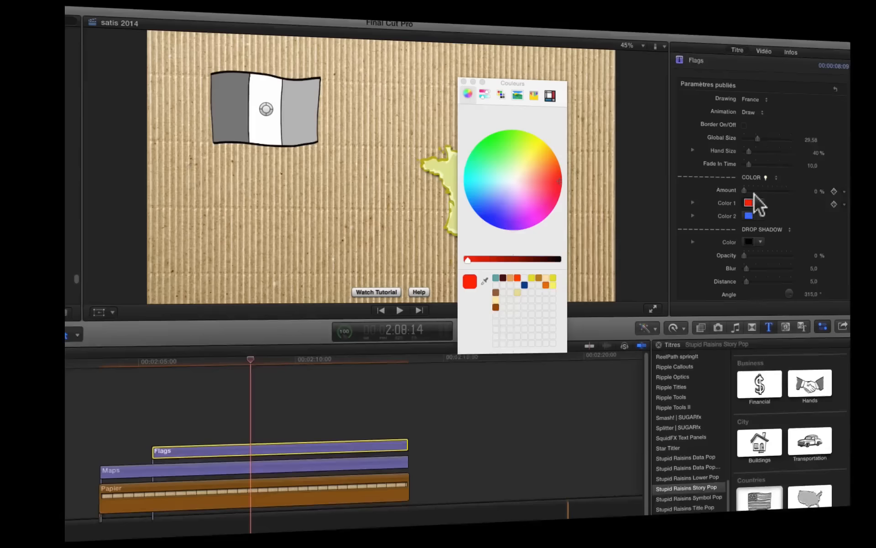
# Set the flag's color Amount to 73,58%, using red for Color 1 and pale yellow for Color 2.
pyautogui.moveTo(770, 175); pyautogui.dragTo(785, 176)
pyautogui.click(744, 193)
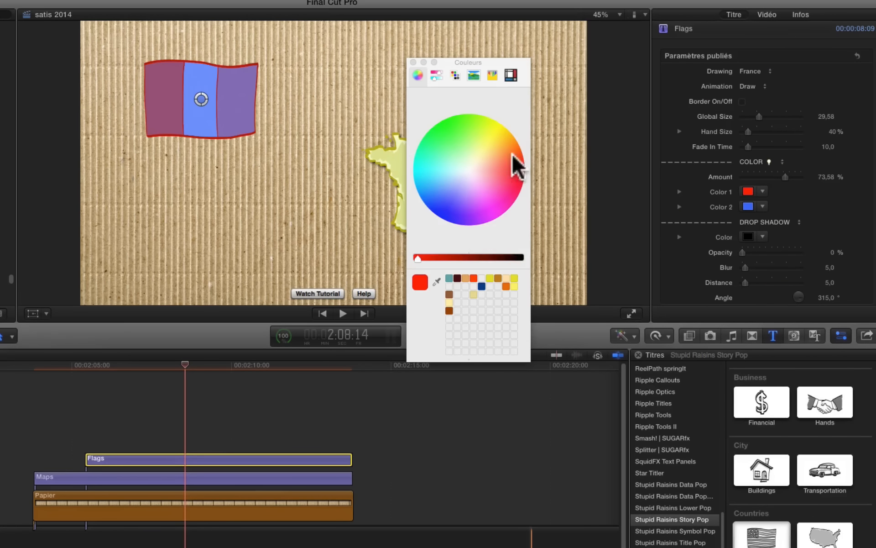
pyautogui.click(487, 154)
pyautogui.click(745, 207)
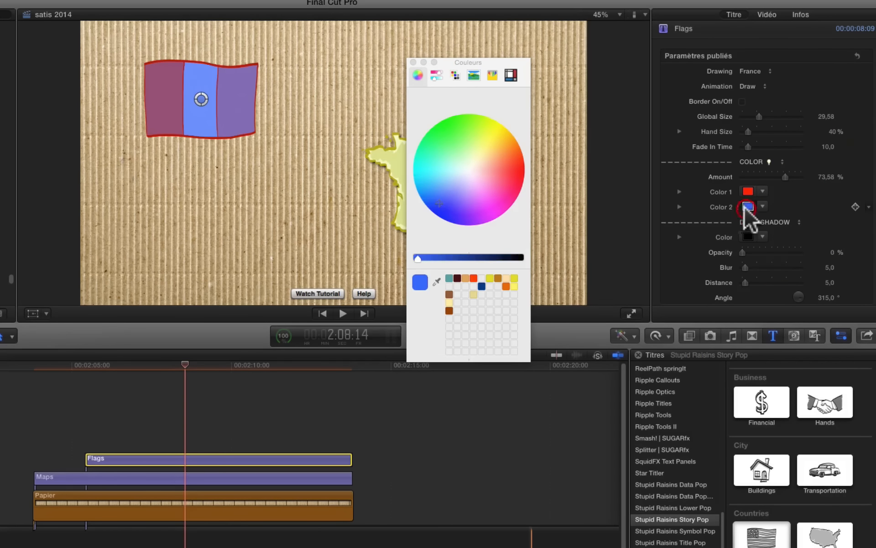
pyautogui.click(476, 144)
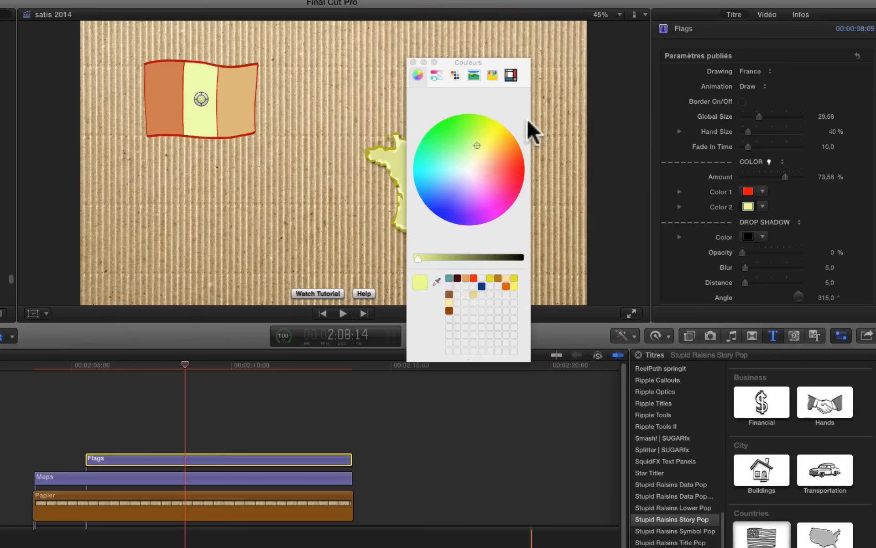
# Change the flag's Color 1 to the olive yellow sampled from the France map's outline.
pyautogui.moveTo(521, 55); pyautogui.dragTo(561, 240)
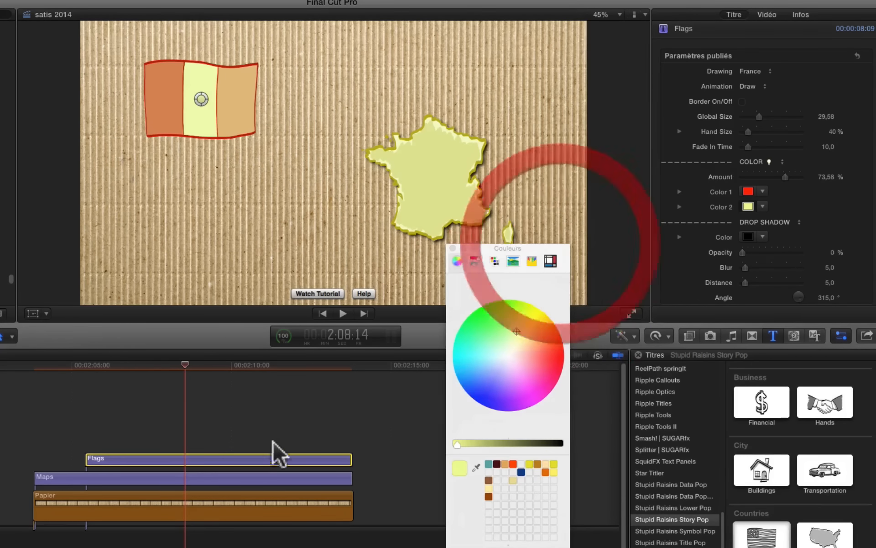
pyautogui.click(242, 478)
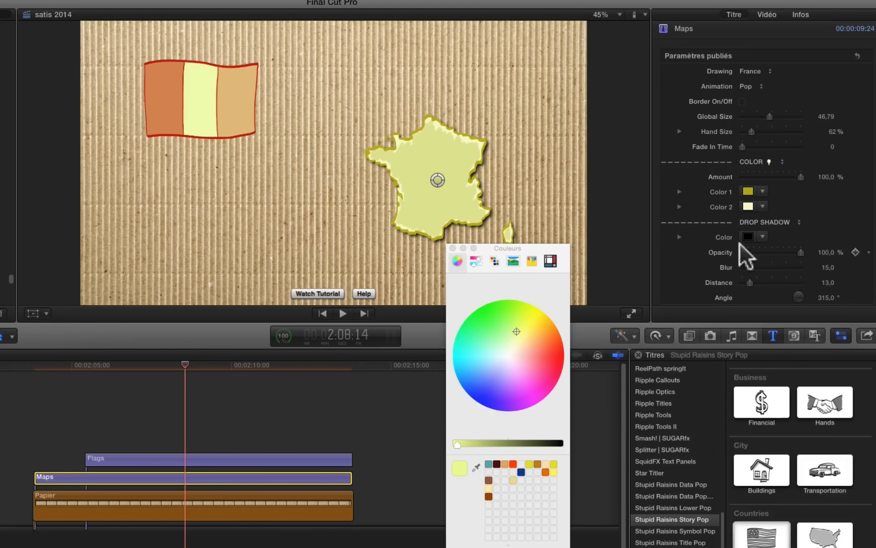
pyautogui.click(165, 457)
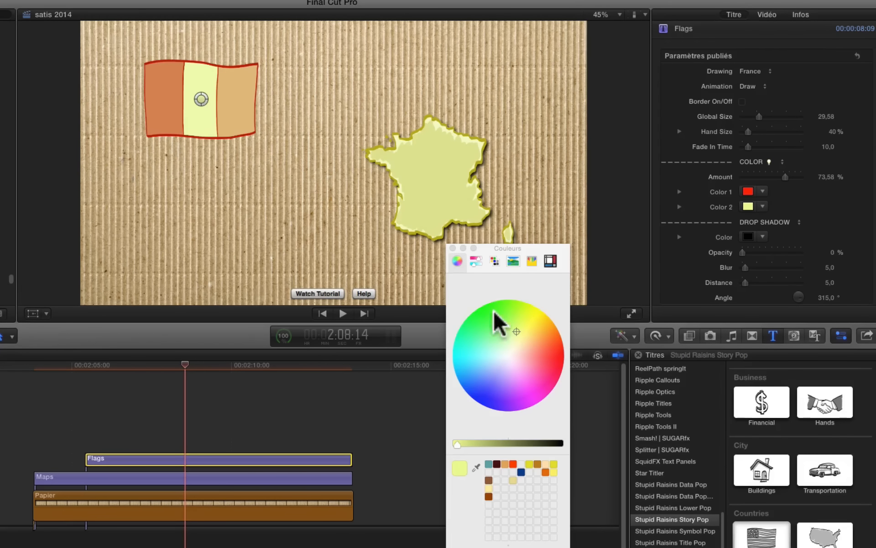
pyautogui.click(747, 190)
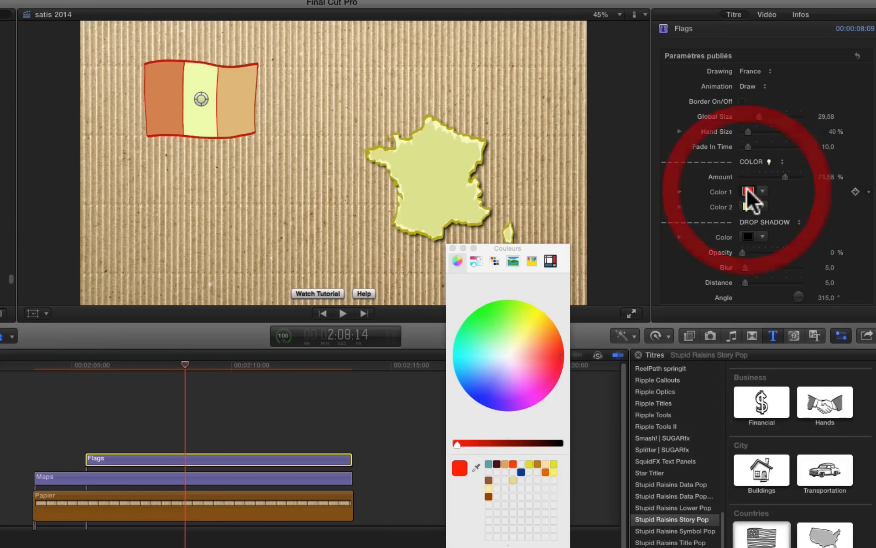
pyautogui.click(474, 467)
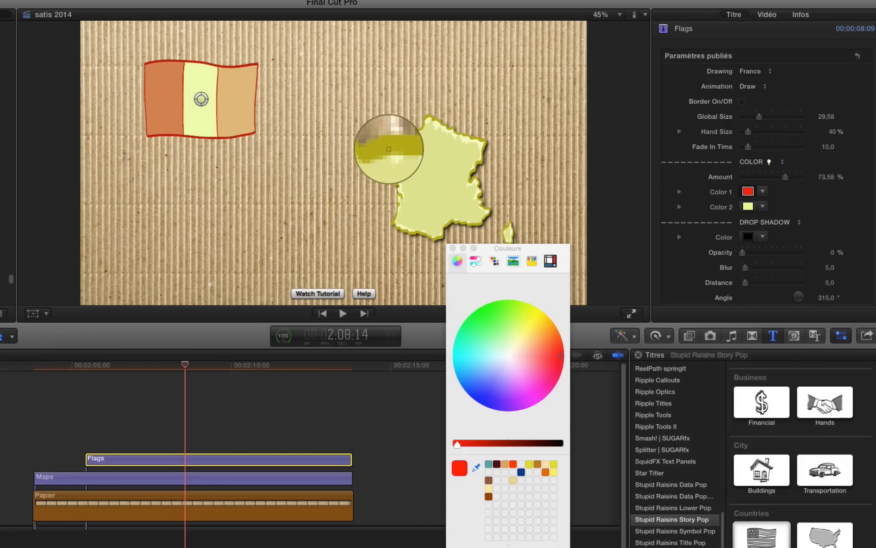
pyautogui.click(389, 149)
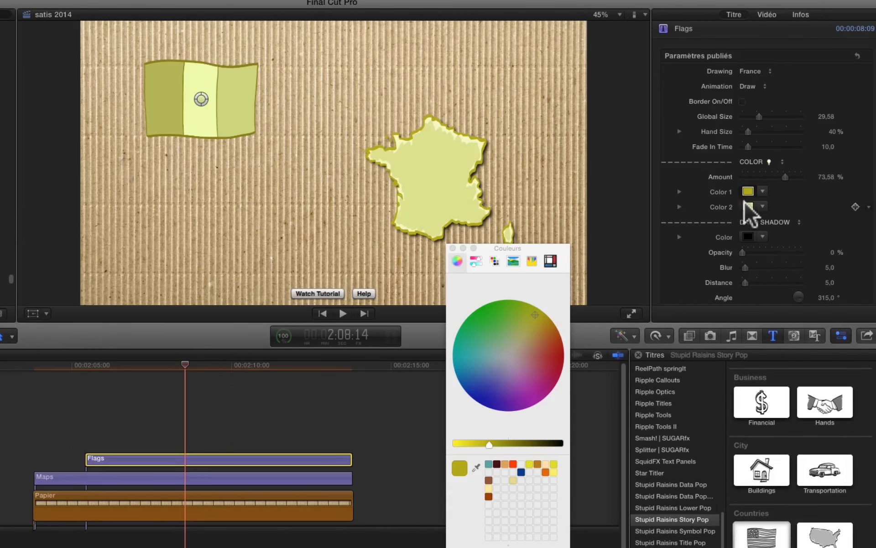
# Change the flag's Color 2 to the pale cream yellow sampled from the map's inner highlight, and close the color picker.
pyautogui.click(745, 204)
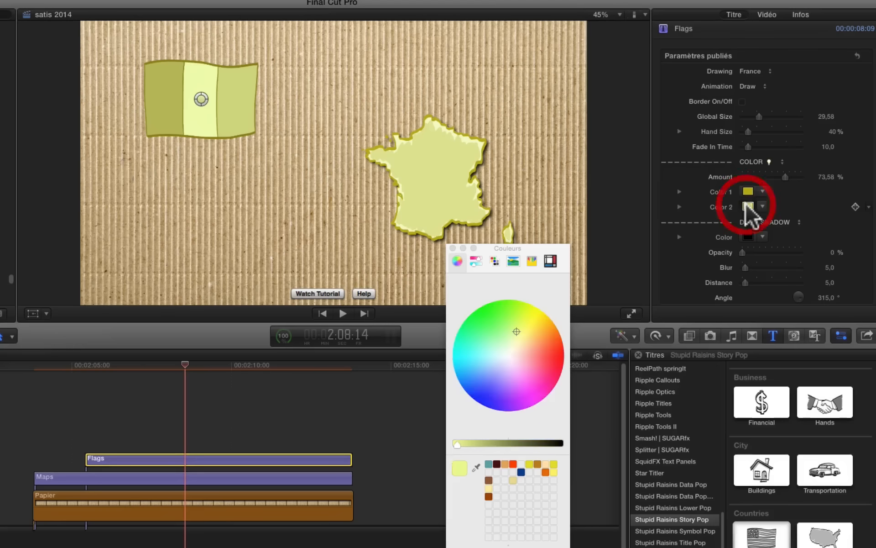
pyautogui.click(476, 466)
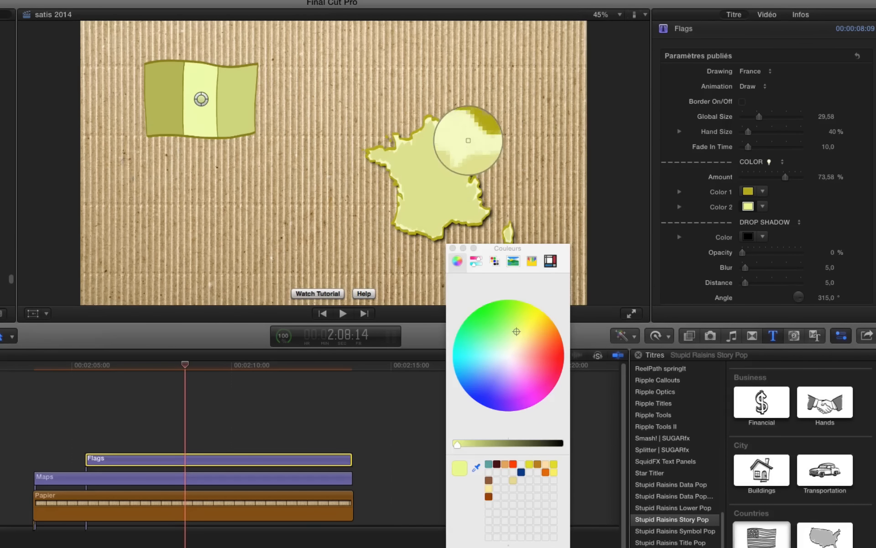
pyautogui.click(466, 140)
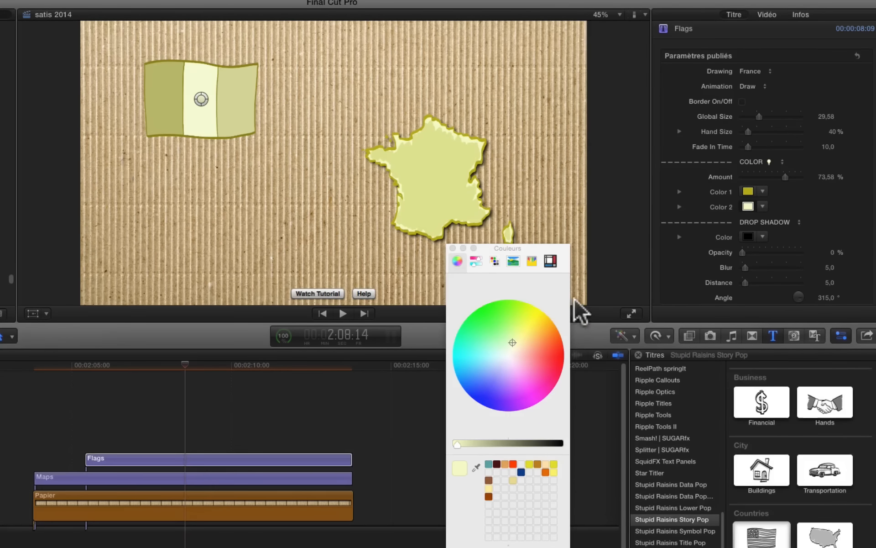
pyautogui.click(453, 248)
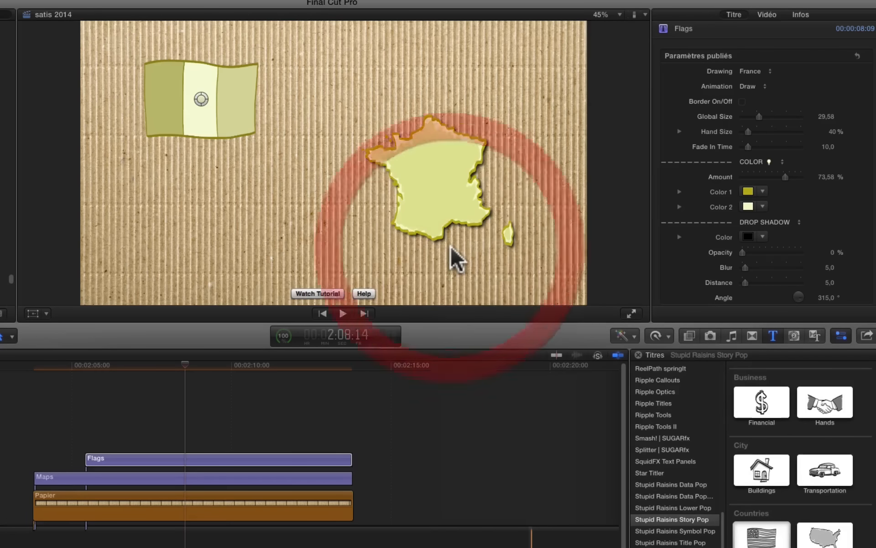
# Play the sequence, shift the Flags title to start together with Maps, and extend it to the end of the Papier clip.
pyautogui.click(25, 374)
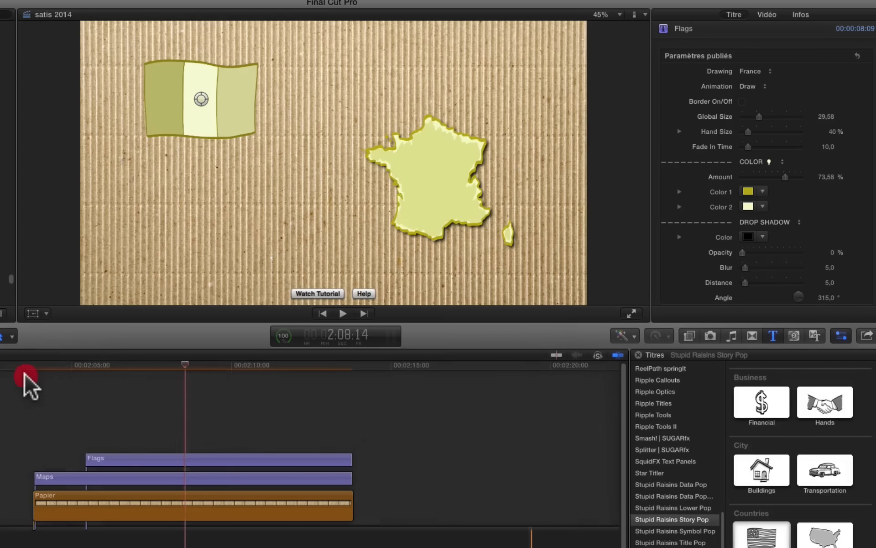
pyautogui.press('space')
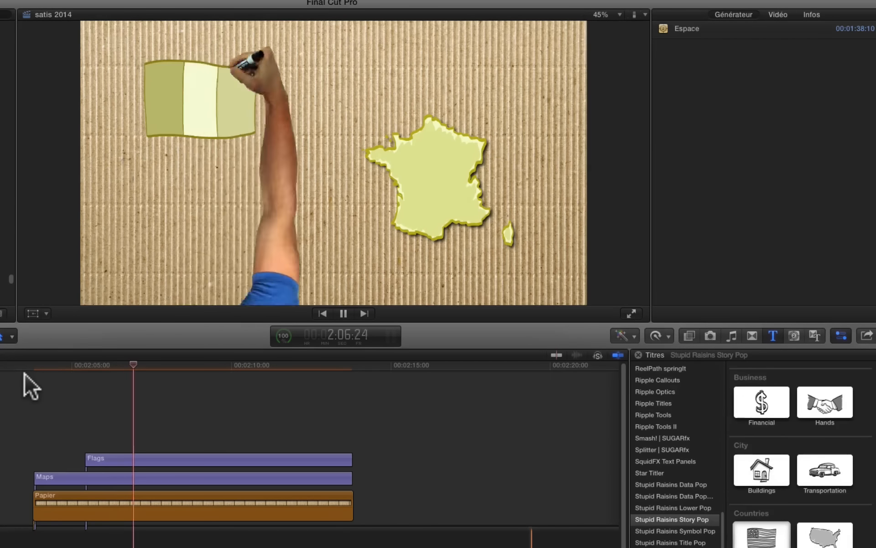
pyautogui.click(180, 458)
pyautogui.moveTo(149, 459); pyautogui.dragTo(104, 458)
pyautogui.moveTo(295, 458); pyautogui.dragTo(353, 459)
# Play back the start of the animation up to 2:06:06, and move the France map farther right and slightly down in the frame.
pyautogui.click(7, 371)
pyautogui.press('space')
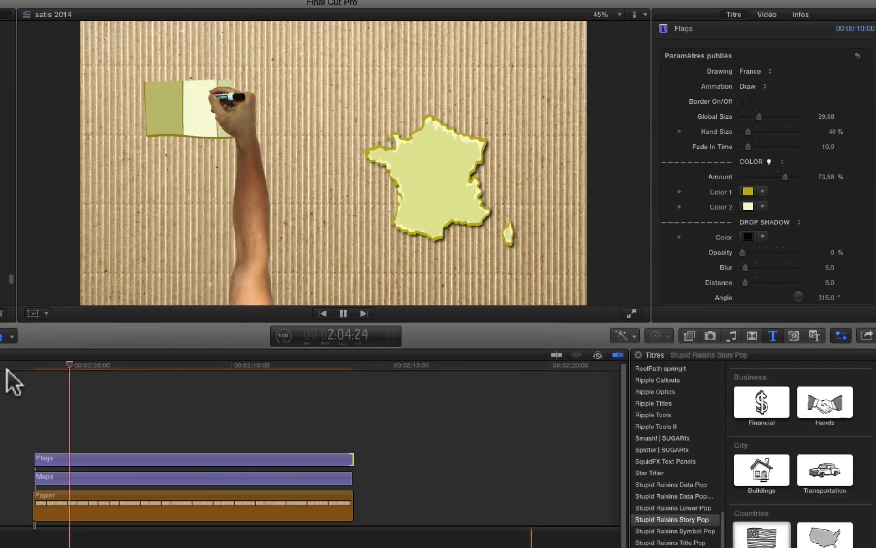
pyautogui.press('space')
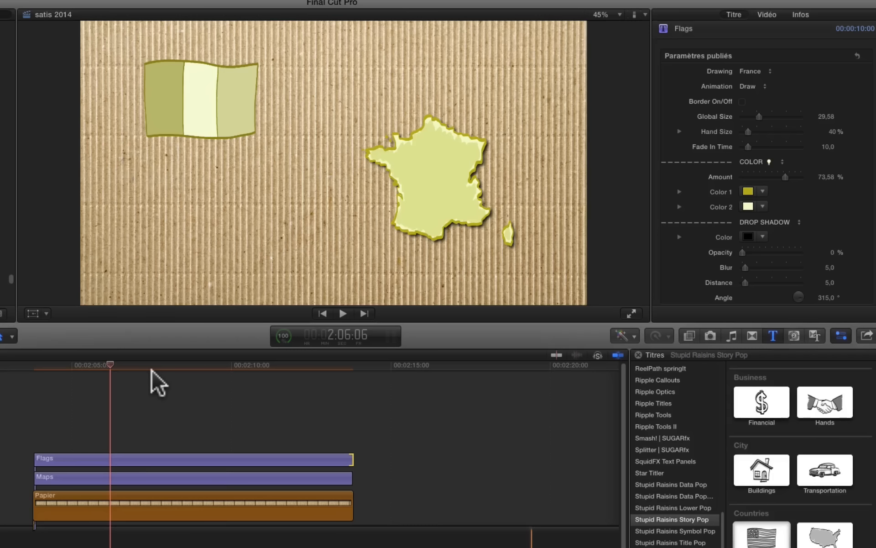
pyautogui.click(174, 483)
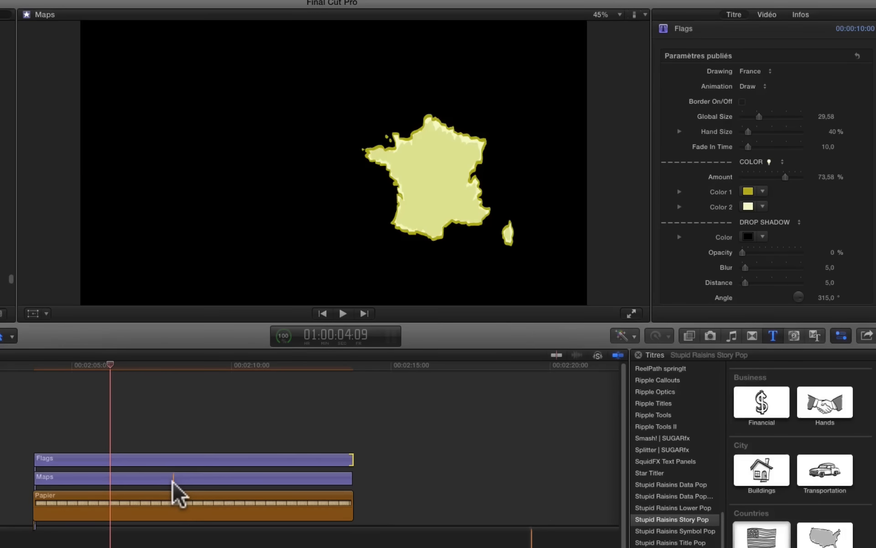
pyautogui.moveTo(437, 180); pyautogui.dragTo(481, 188)
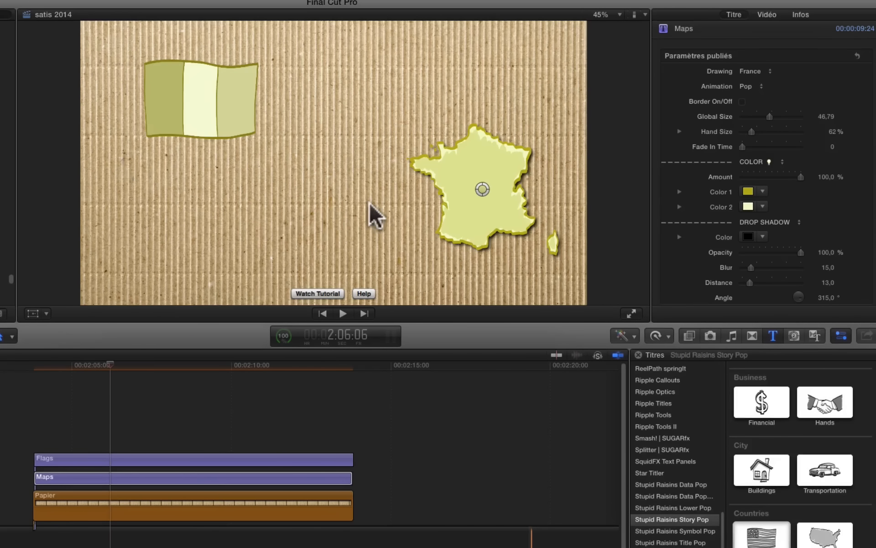
# Add the Letters title above Flags at 2:06:06, fit its end to the titles below, and play through to 2:07:14.
pyautogui.scroll(5, 827, 509)
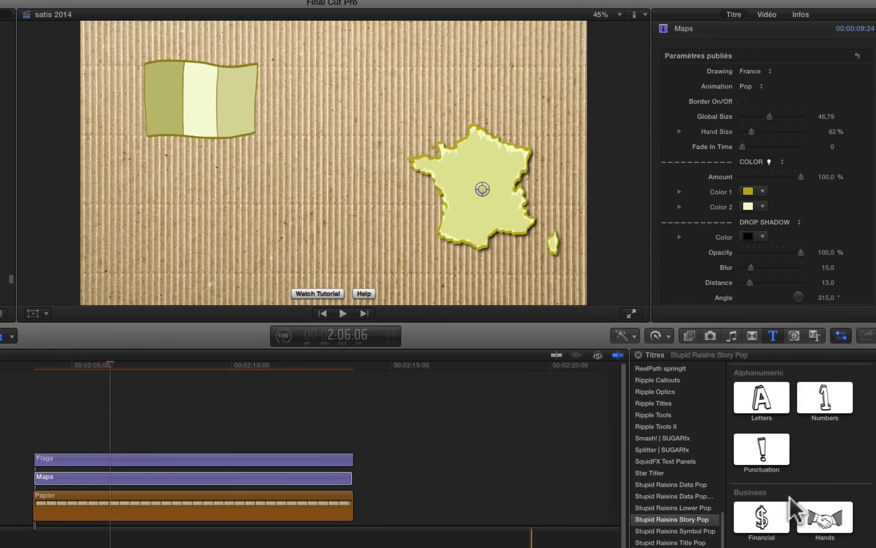
pyautogui.click(762, 398)
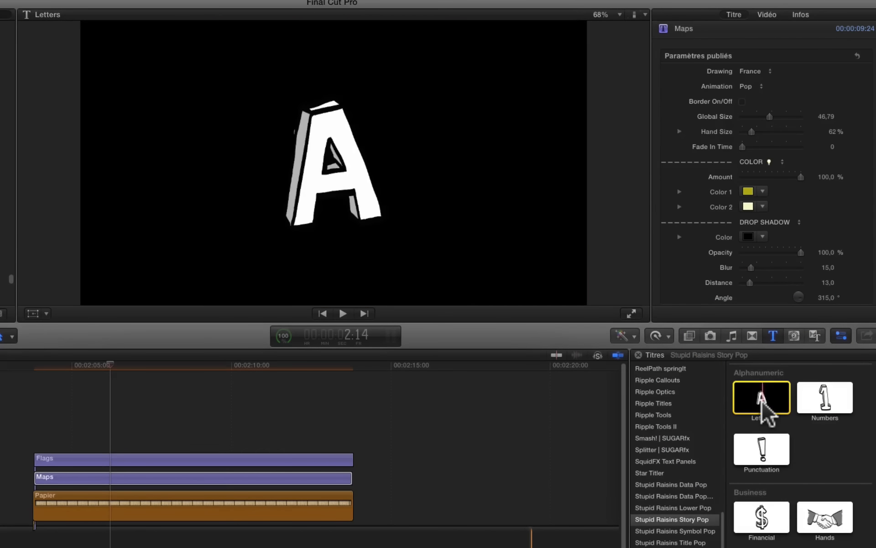
pyautogui.moveTo(762, 401); pyautogui.dragTo(349, 448)
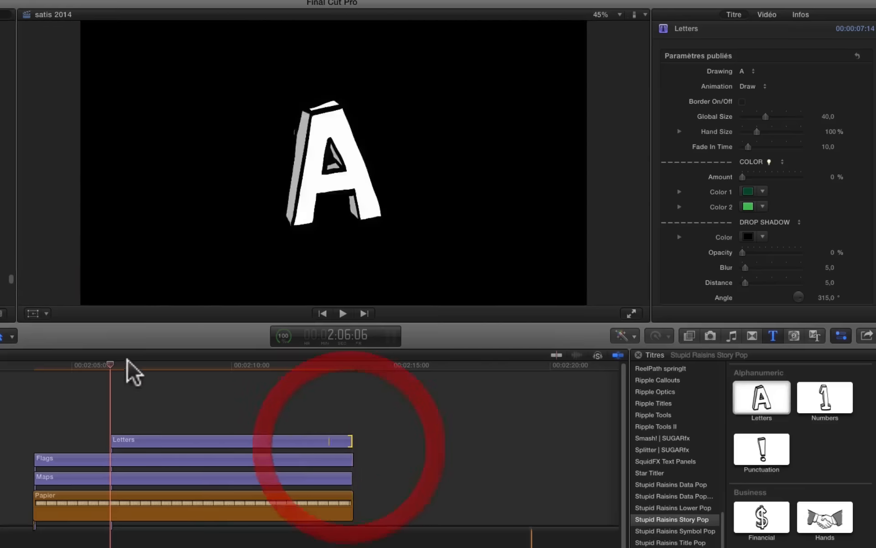
pyautogui.click(77, 366)
pyautogui.press('space')
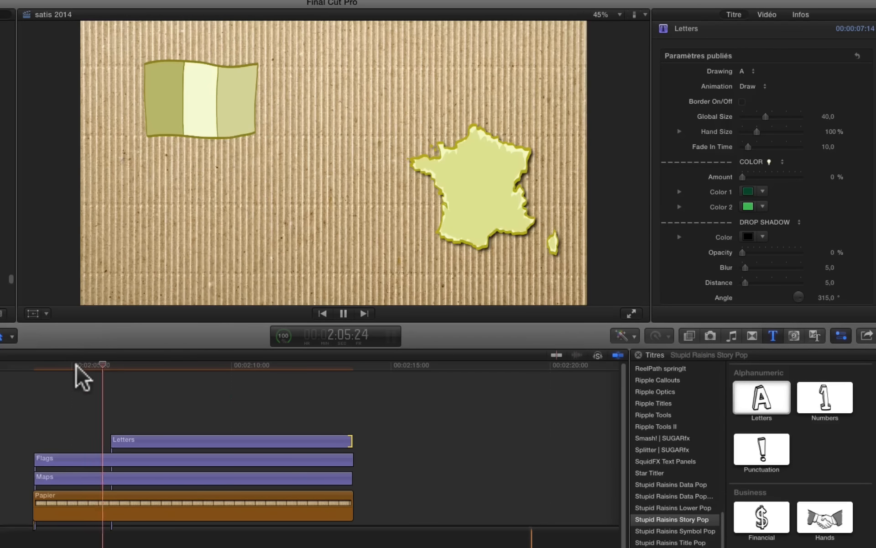
pyautogui.press('space')
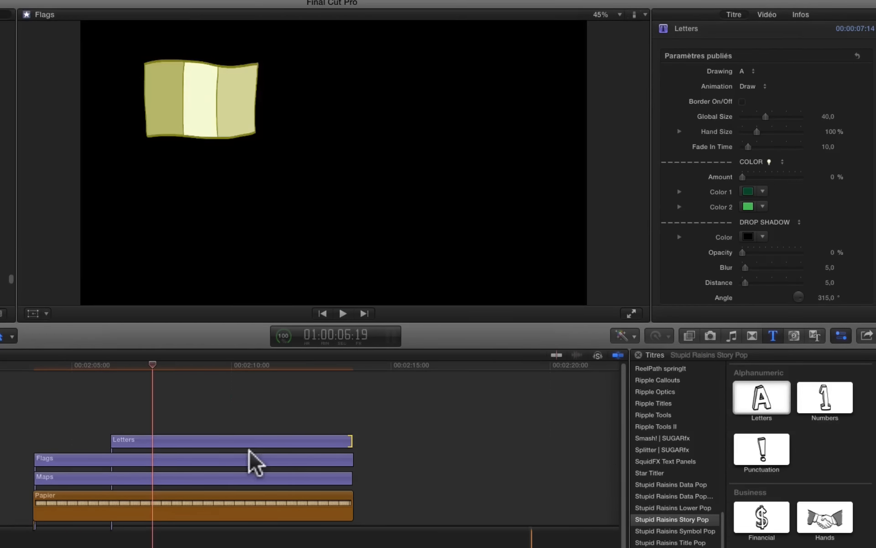
# Set the Letters title to No Animation with Global Size 5,88, and place the letter A below the flag.
pyautogui.click(251, 440)
pyautogui.click(741, 87)
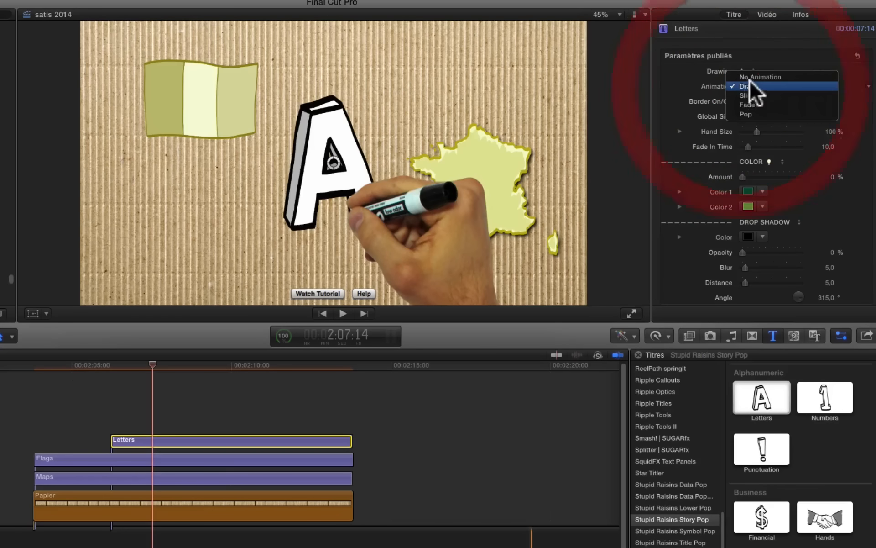
pyautogui.click(751, 77)
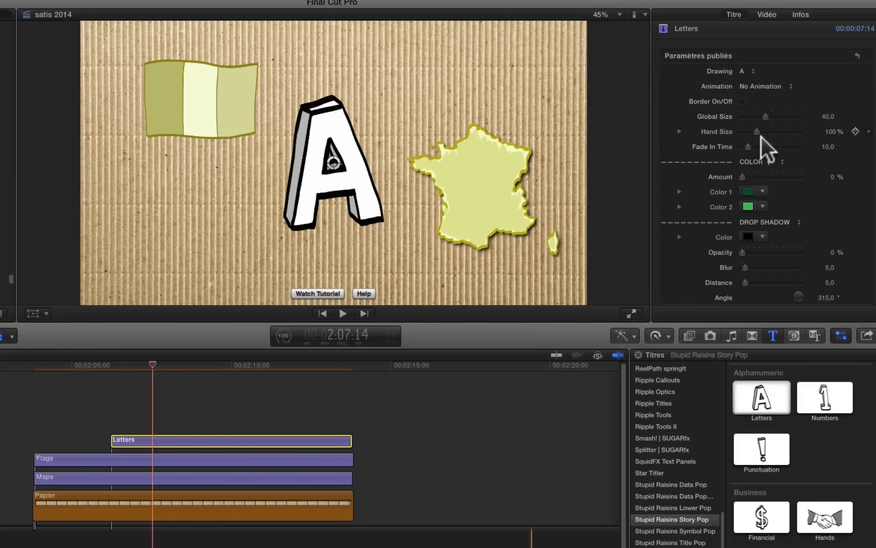
pyautogui.moveTo(756, 117); pyautogui.dragTo(745, 117)
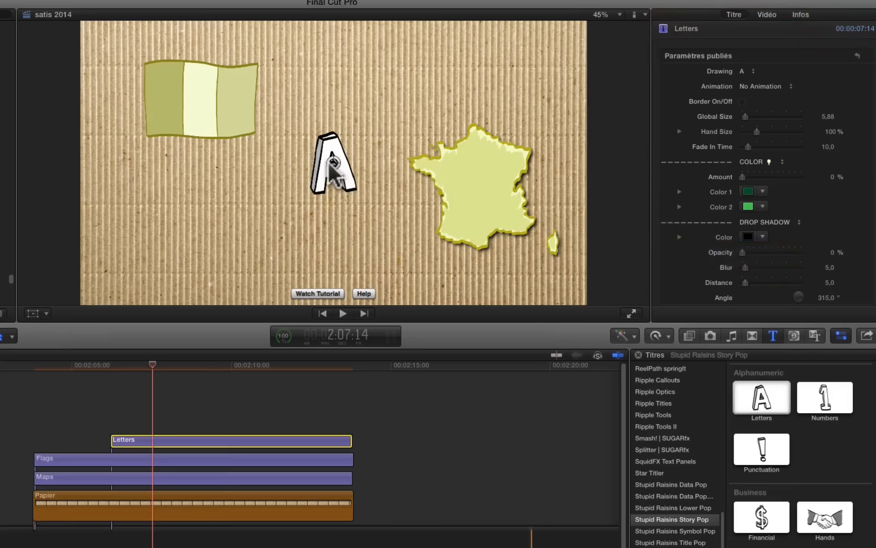
pyautogui.moveTo(333, 162); pyautogui.dragTo(230, 219)
pyautogui.click(230, 221)
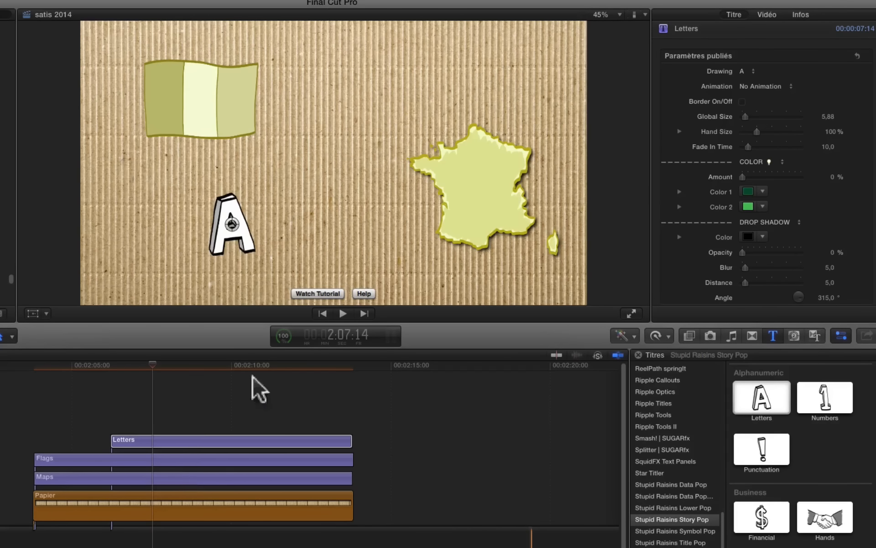
# Set the letter's color Amount to 77,41% and Color 1 to the olive sampled from the flag's first stripe.
pyautogui.click(750, 192)
pyautogui.click(788, 177)
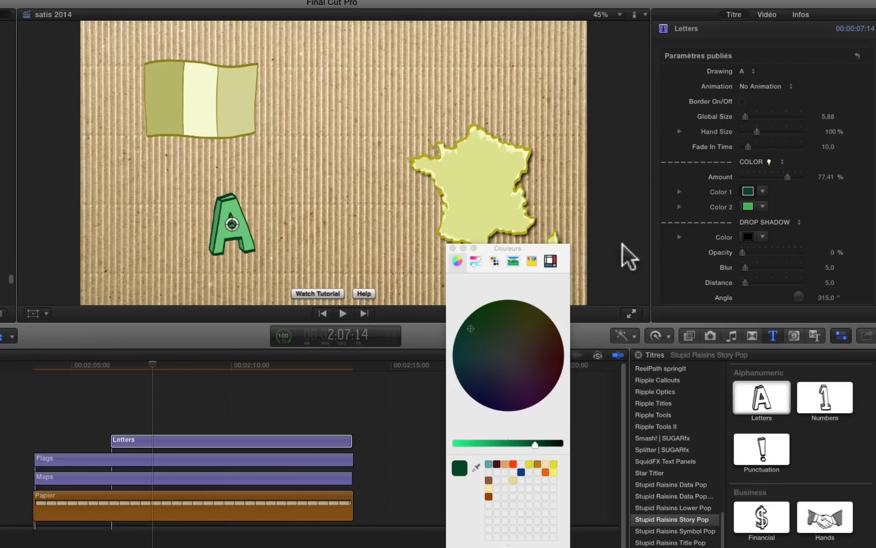
pyautogui.click(476, 467)
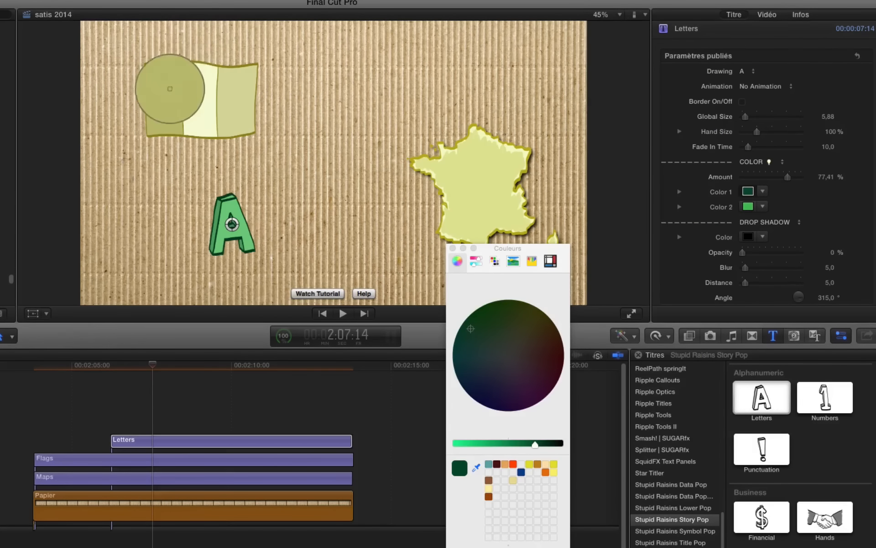
pyautogui.click(170, 89)
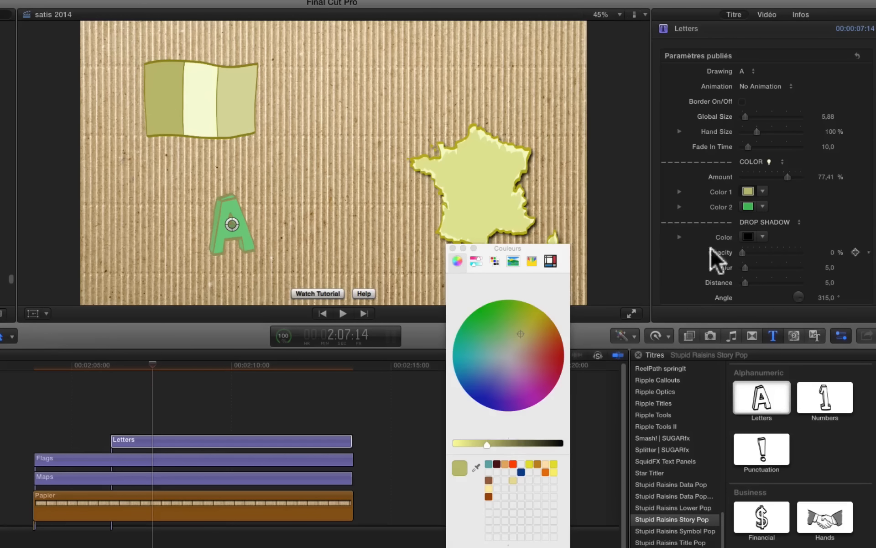
# Change the letter's Color 2 to the pale cream yellow sampled from the map's highlight, and close the color picker.
pyautogui.click(747, 207)
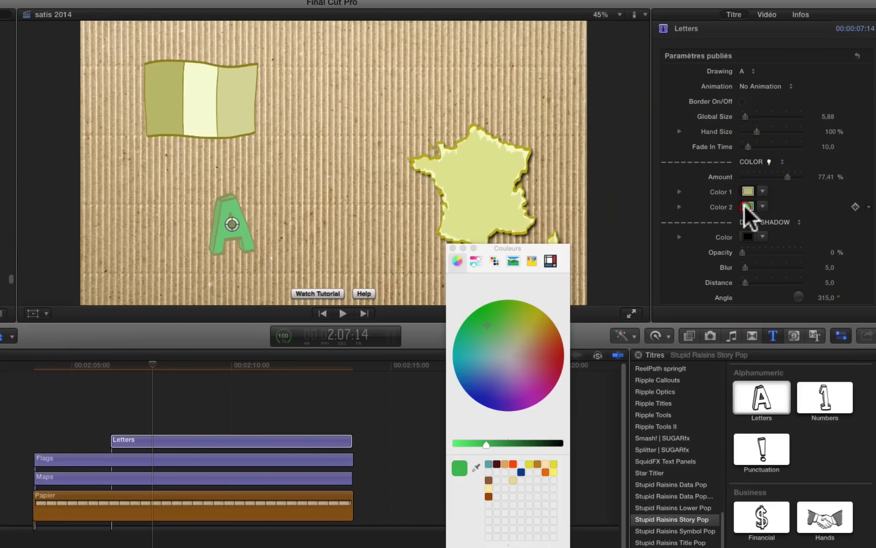
pyautogui.click(476, 467)
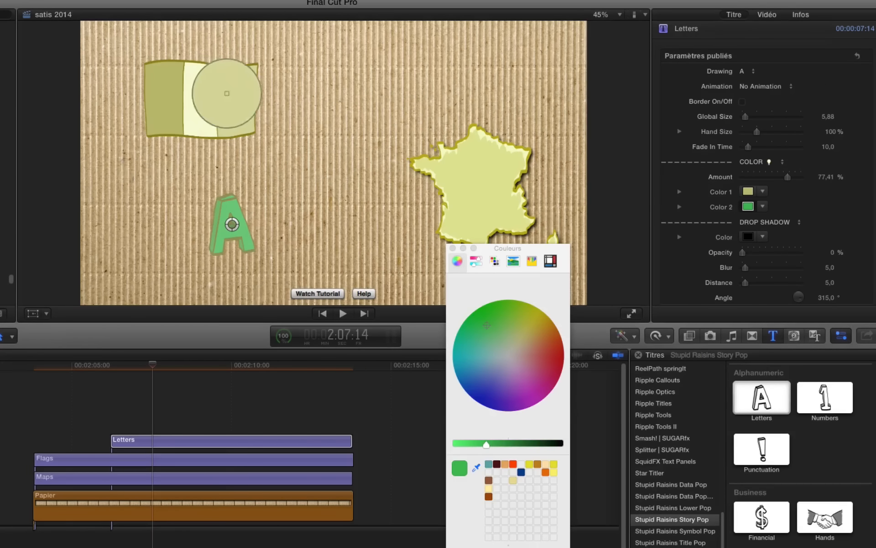
pyautogui.click(492, 140)
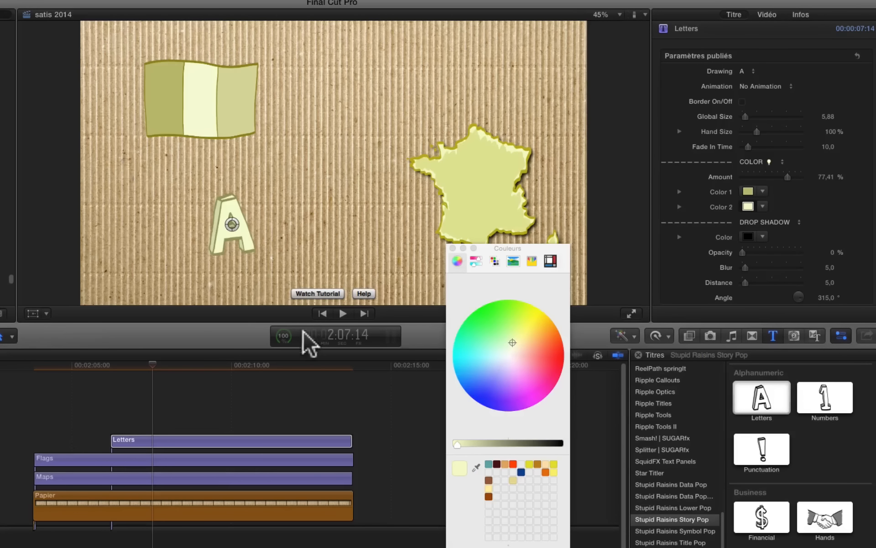
pyautogui.click(452, 248)
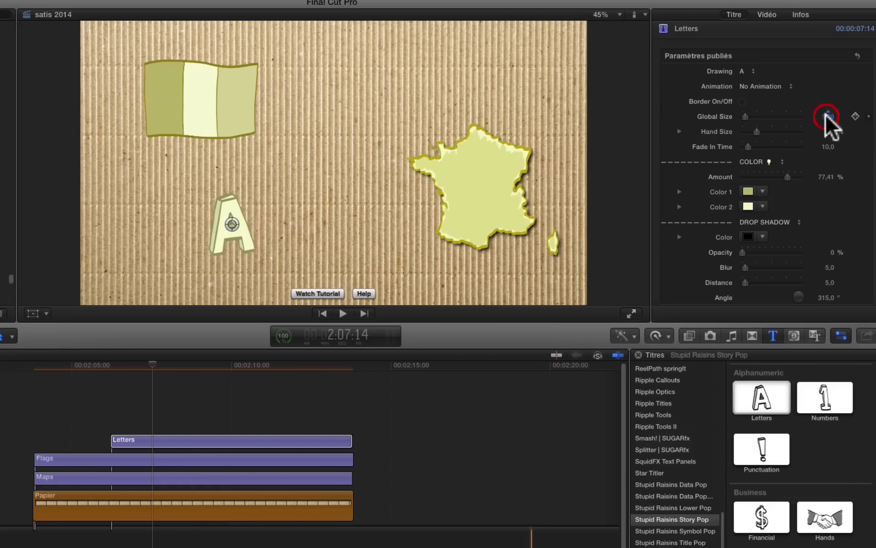
# Reduce the letter's Global Size to 1,0, nudge it slightly upward below the flag, and select the Letters title.
pyautogui.moveTo(825, 113); pyautogui.dragTo(825, 132)
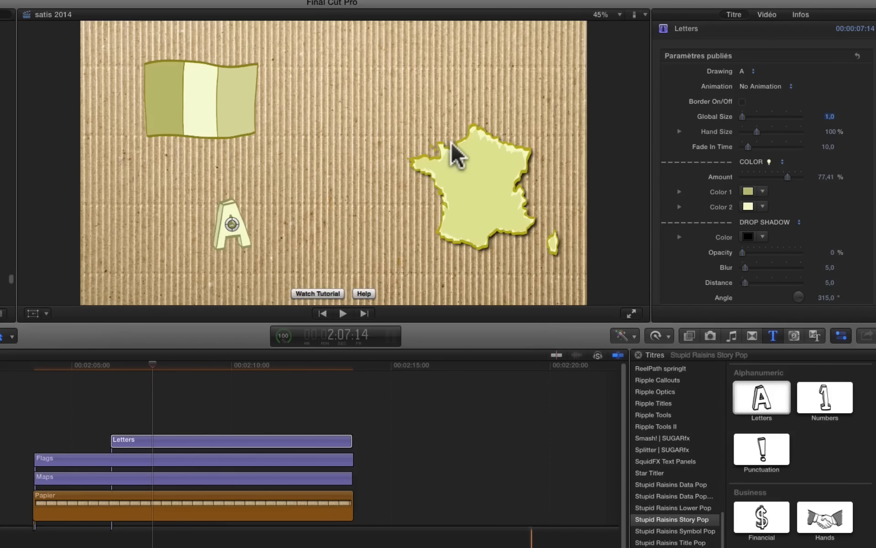
pyautogui.click(230, 219)
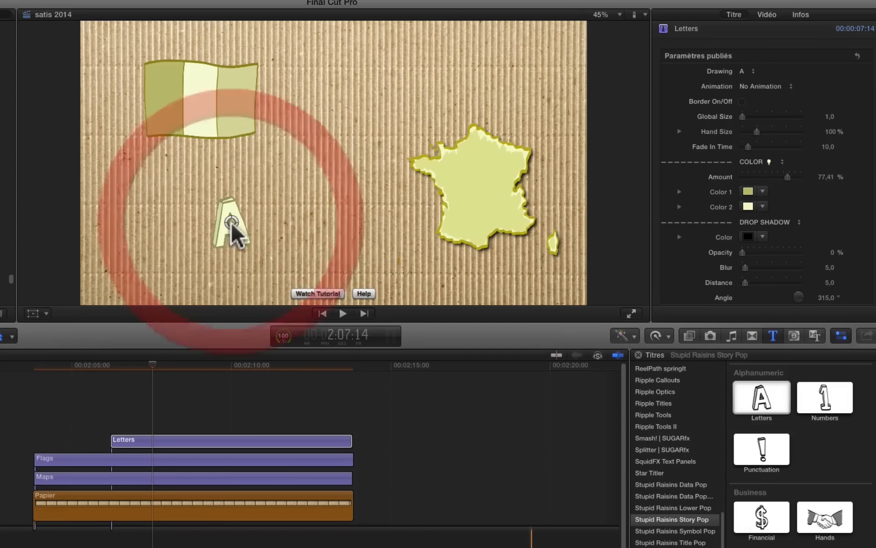
pyautogui.click(170, 442)
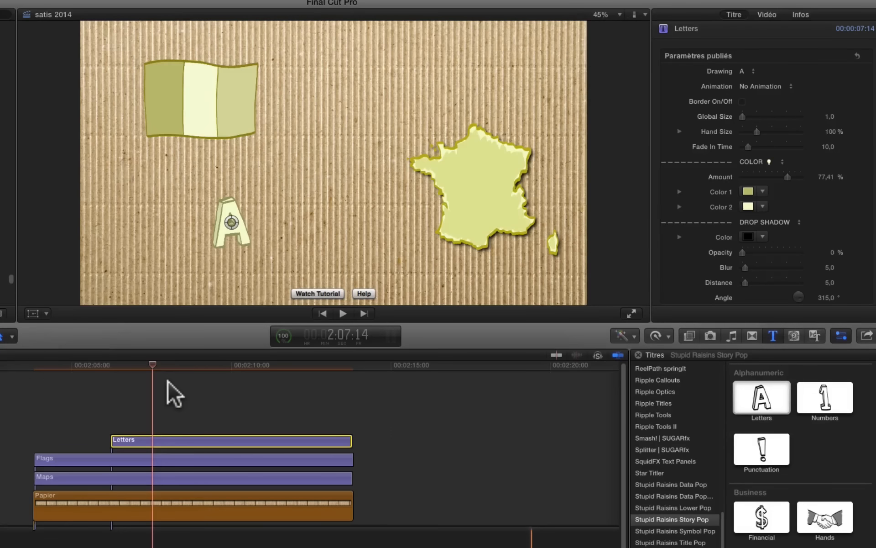
# Paste four copies of the Letters title and stack them all above the original, aligned to its start time.
pyautogui.press('Up')
pyautogui.press('super+v')
pyautogui.press('super+v')
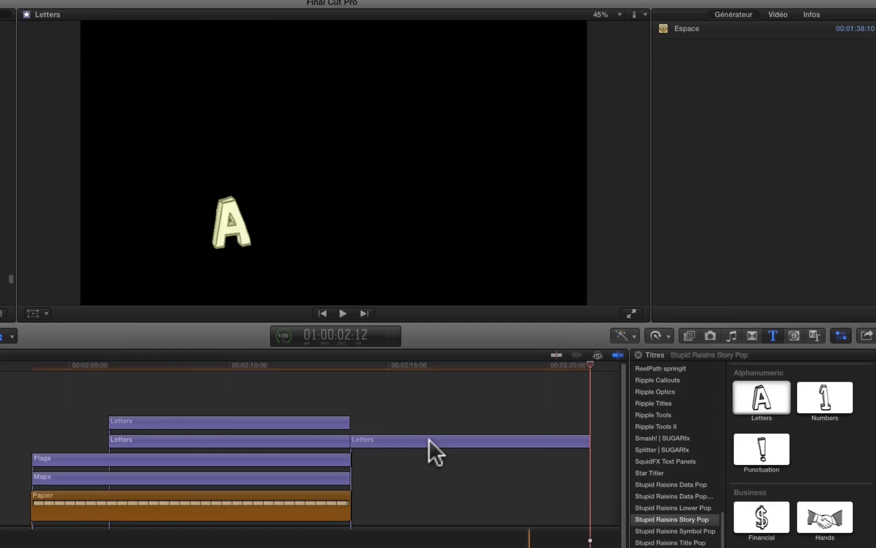
pyautogui.moveTo(429, 440); pyautogui.dragTo(190, 401)
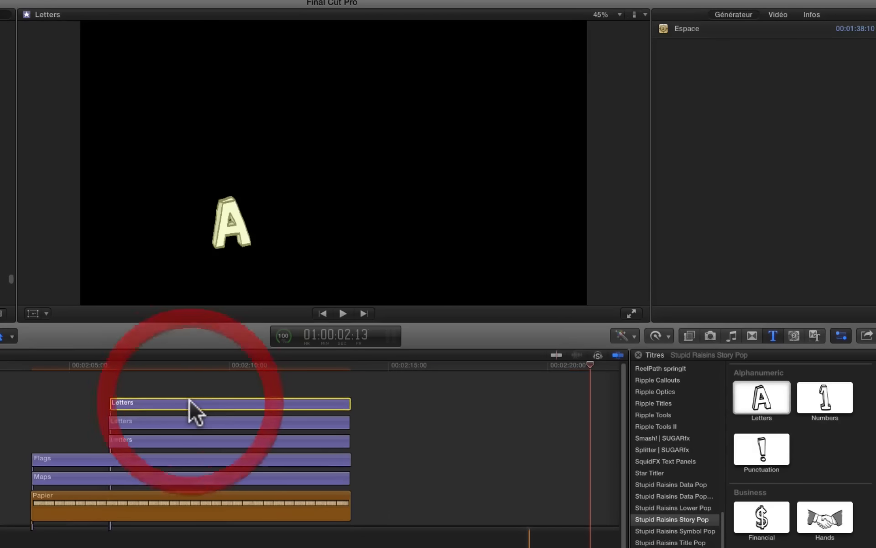
pyautogui.press('super+v')
pyautogui.moveTo(251, 384); pyautogui.dragTo(167, 381)
pyautogui.press('super+v')
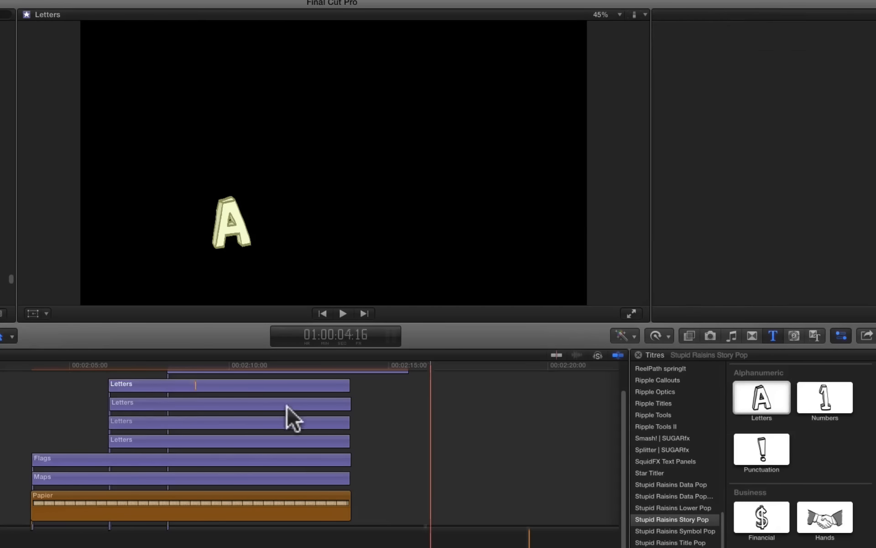
pyautogui.moveTo(286, 403); pyautogui.dragTo(223, 404)
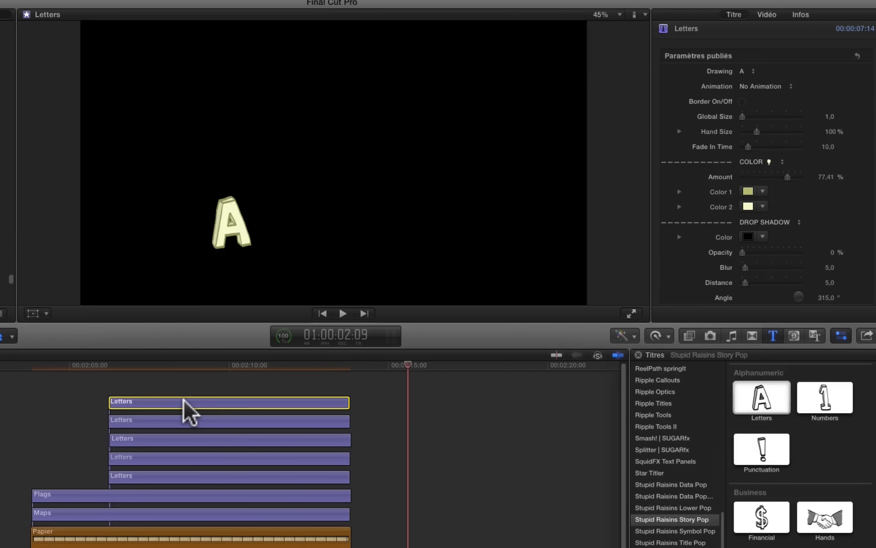
# Set the Drawing of the topmost Letters title to F and of the one directly beneath it to R.
pyautogui.press('super+equal')
pyautogui.press('super+equal')
pyautogui.click(2, 440)
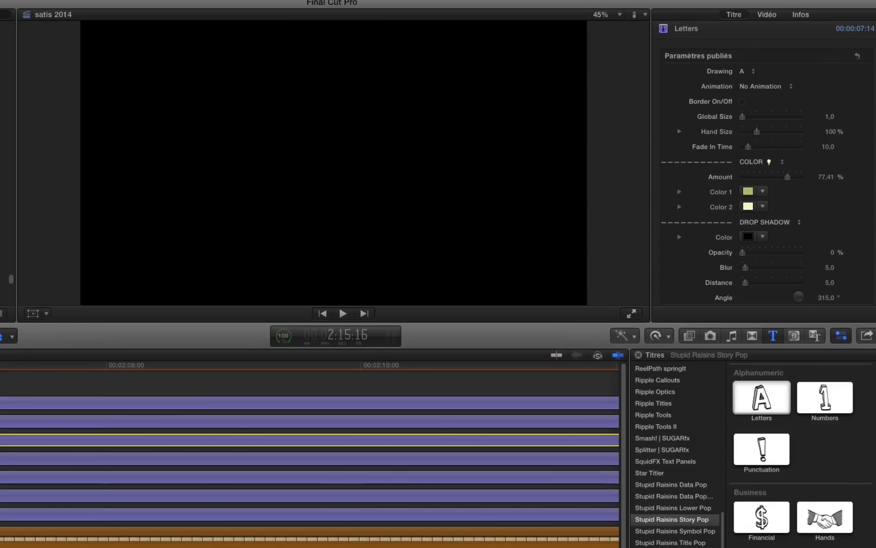
pyautogui.press('super+minus')
pyautogui.press('super+minus')
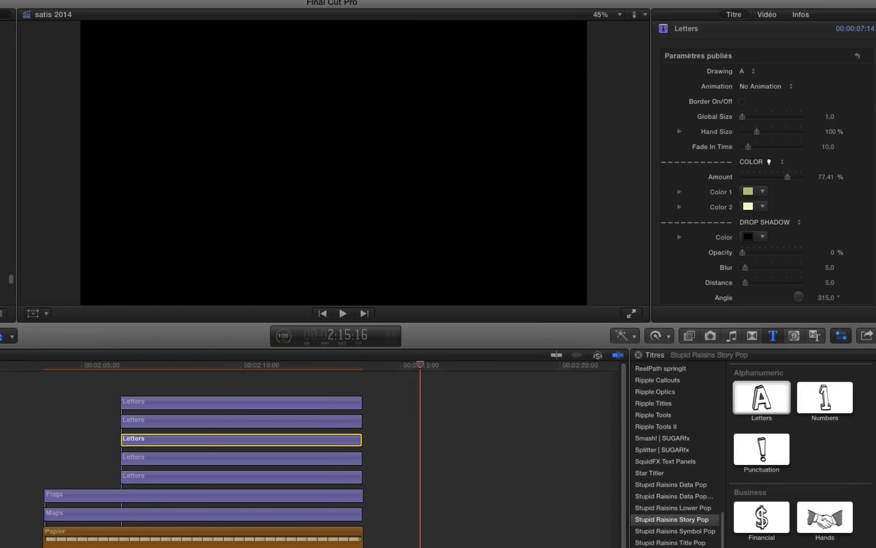
pyautogui.hscroll(-4, 416, 438)
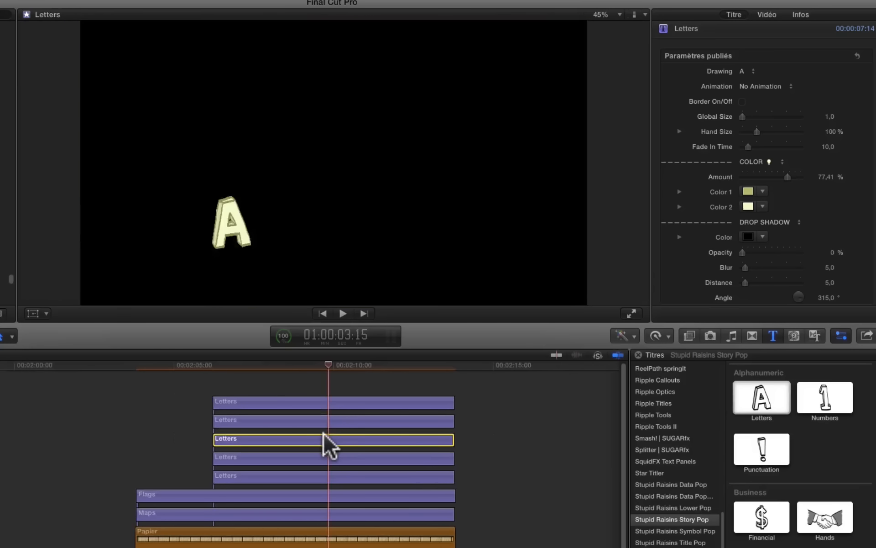
pyautogui.click(330, 401)
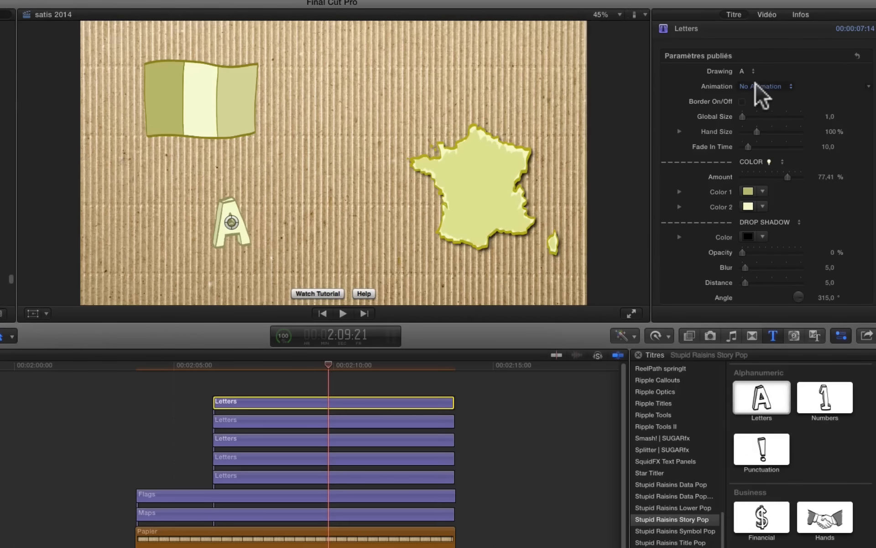
pyautogui.click(752, 72)
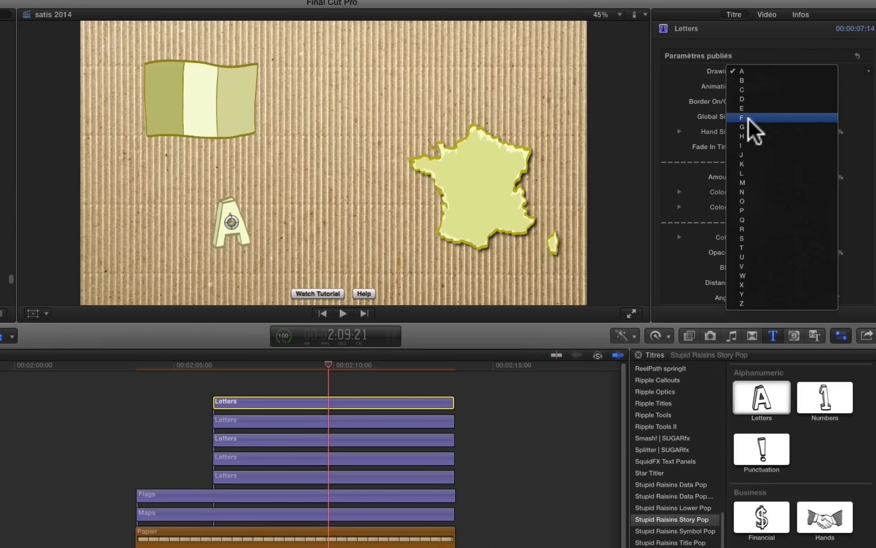
pyautogui.press('Escape')
pyautogui.click(360, 421)
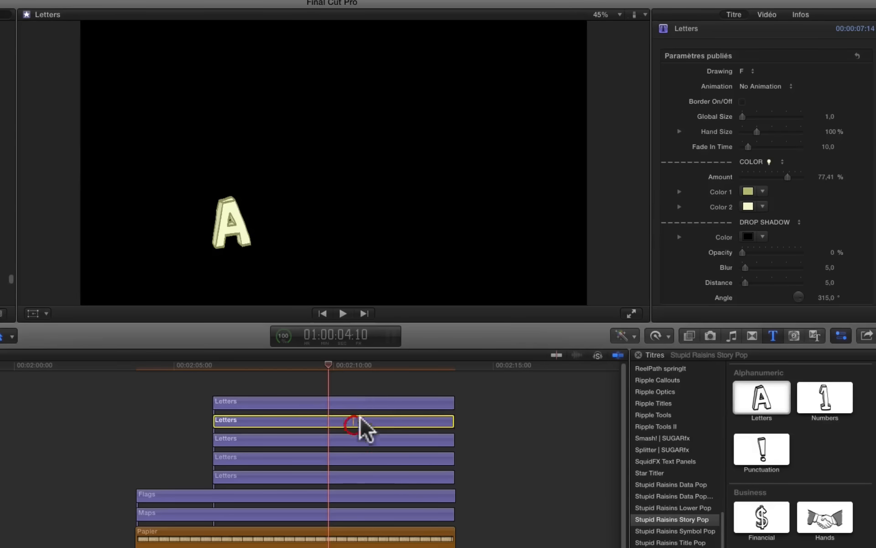
pyautogui.click(751, 71)
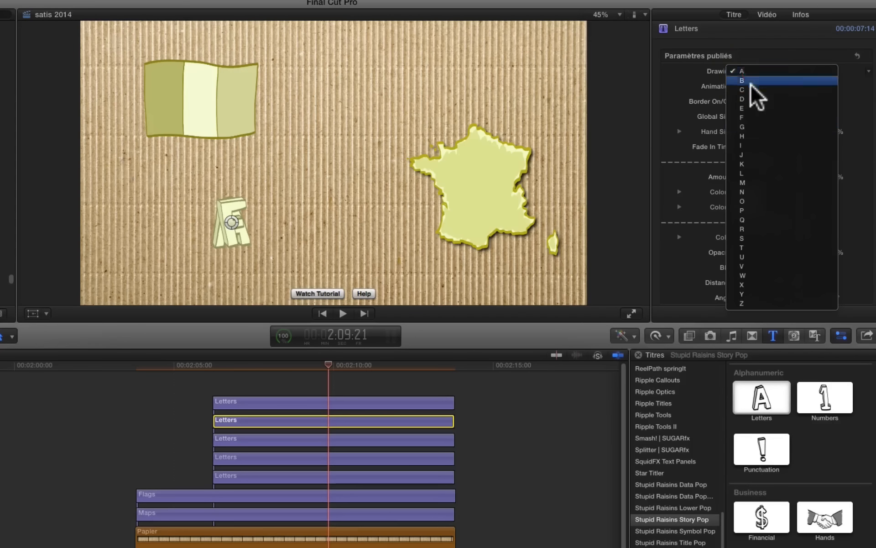
pyautogui.click(741, 229)
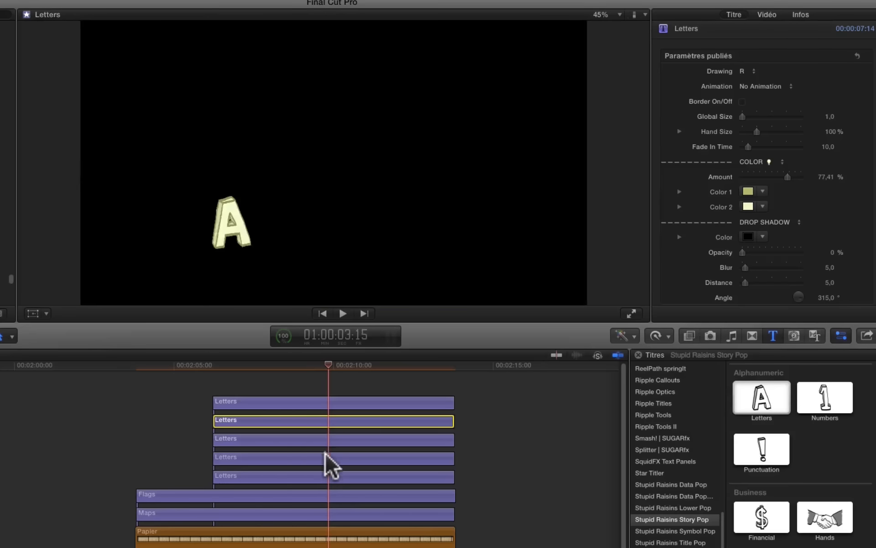
# Set the Drawing of the fourth Letters title from the top to N and of the lowest one to C.
pyautogui.click(325, 454)
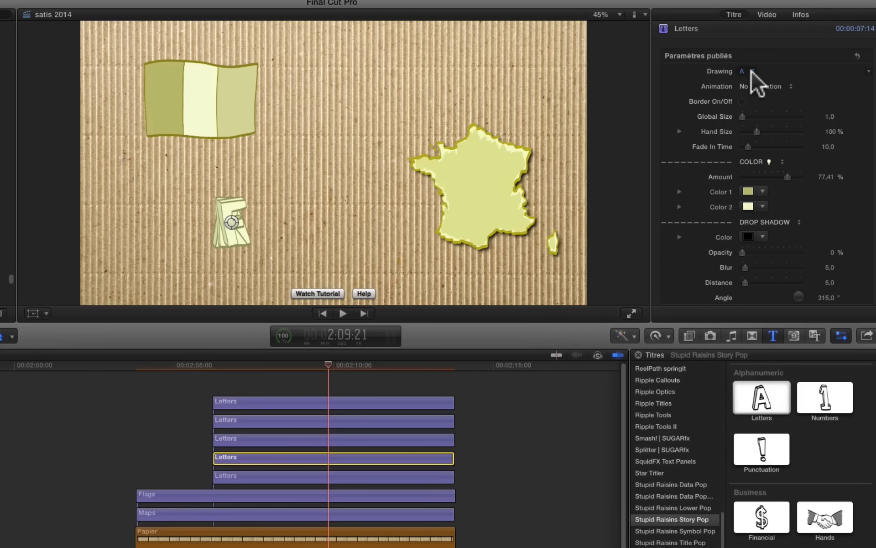
pyautogui.click(751, 72)
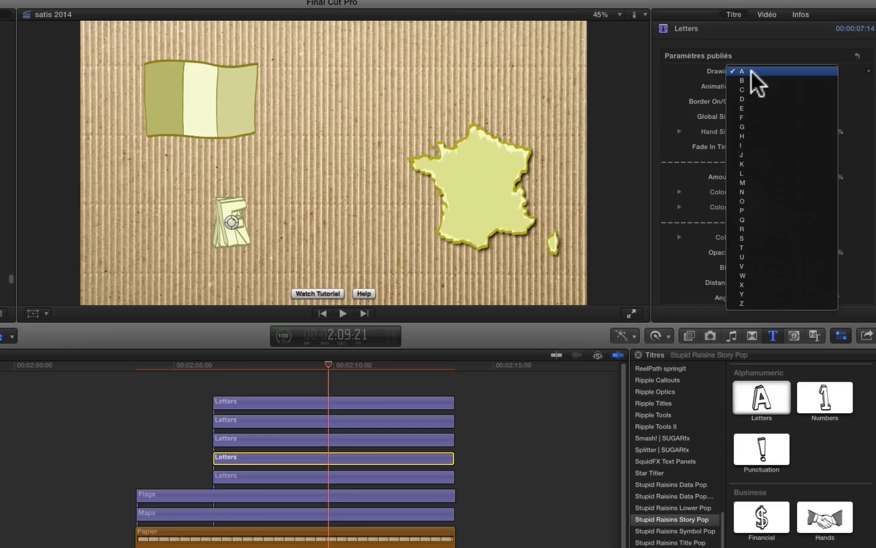
pyautogui.click(743, 191)
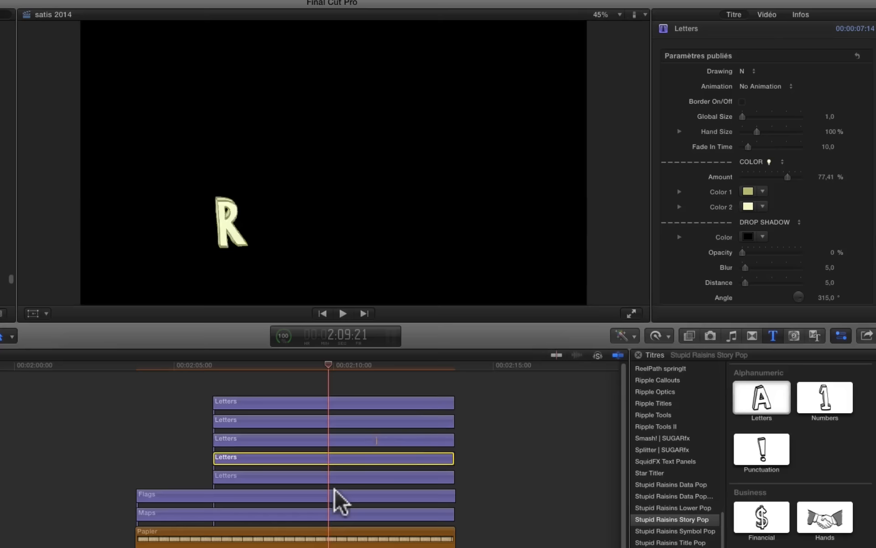
pyautogui.click(338, 477)
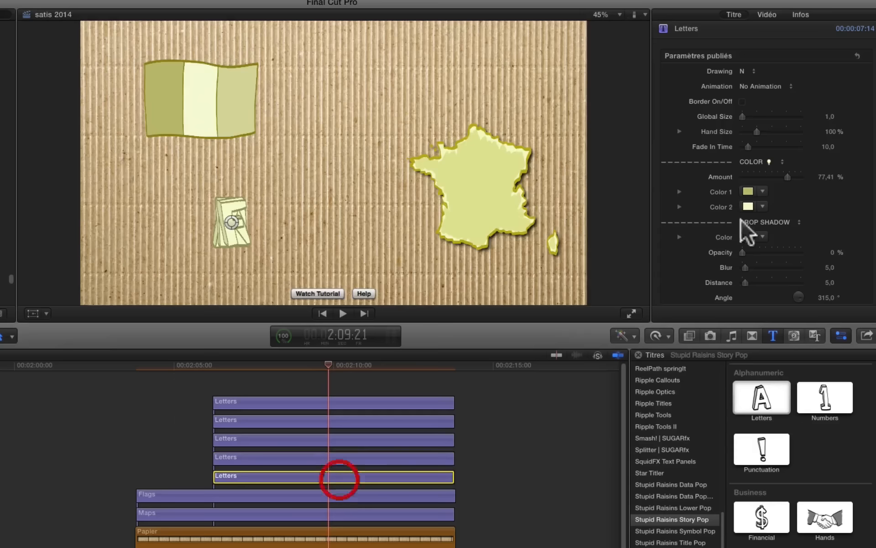
pyautogui.click(753, 73)
pyautogui.click(748, 84)
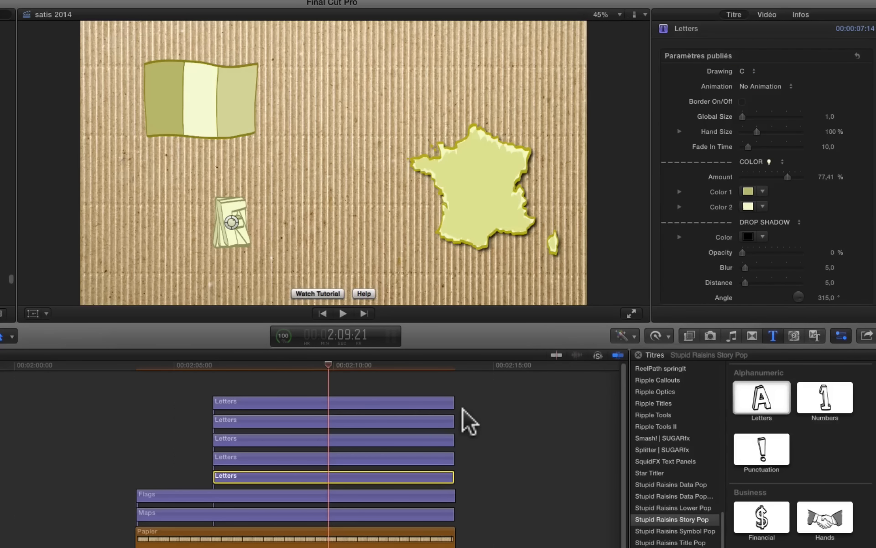
# Add a sixth copy of the Letters title directly above the Flags clip, aligned with the others, and set its Drawing to E.
pyautogui.press('q')
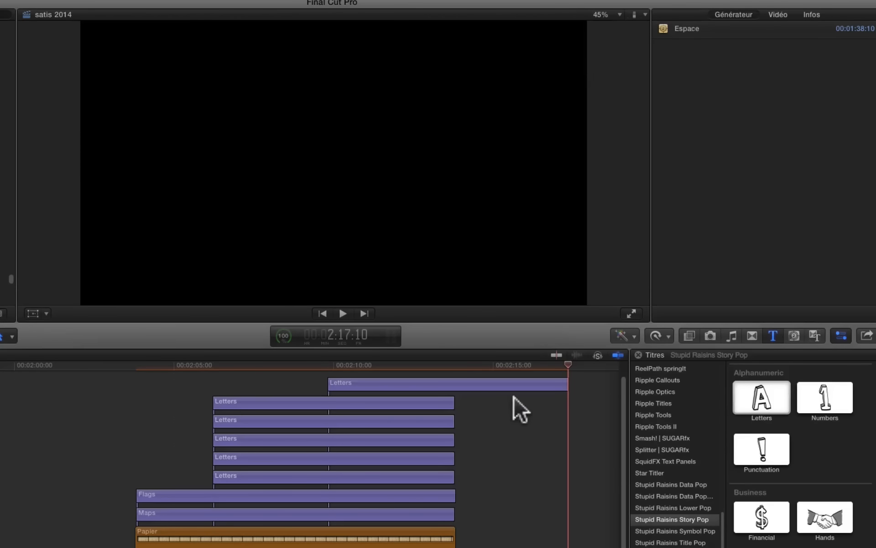
pyautogui.moveTo(467, 385); pyautogui.dragTo(347, 489)
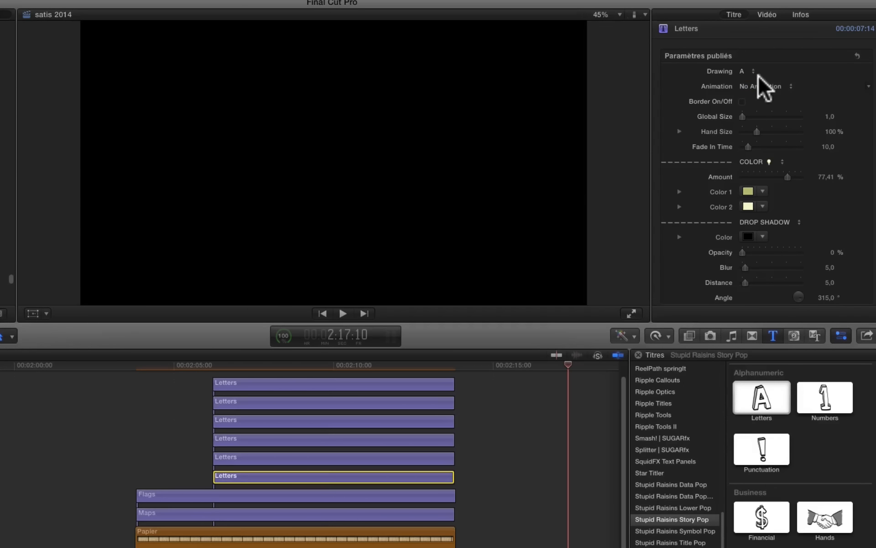
pyautogui.click(754, 72)
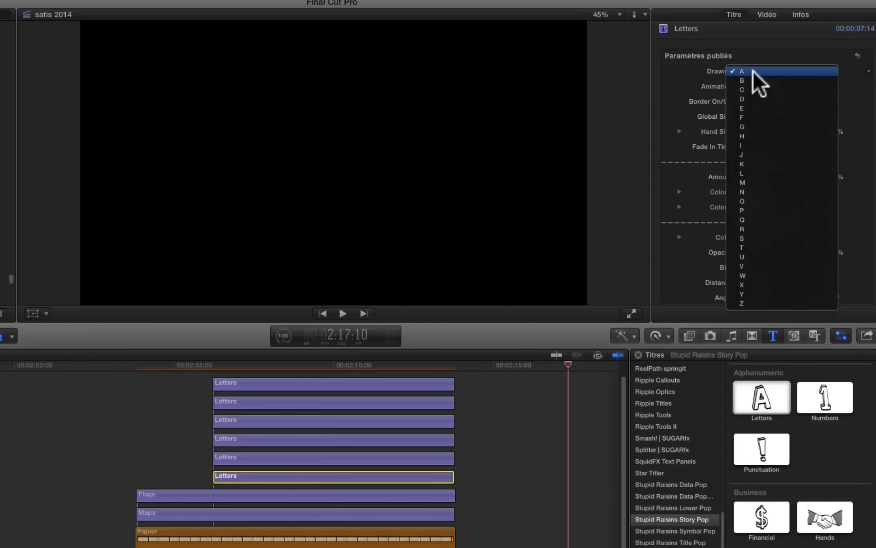
pyautogui.click(743, 107)
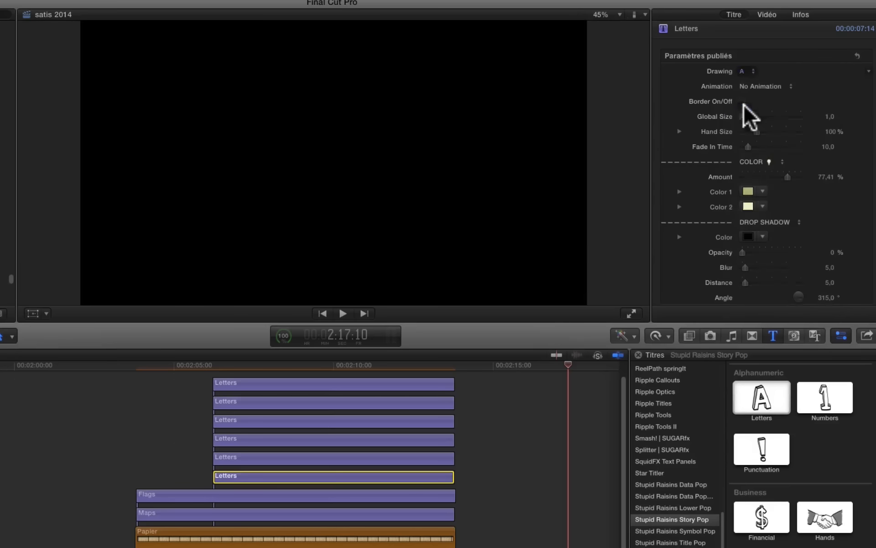
# Arrange the letters F, R and A side by side below the flag, starting near its left edge.
pyautogui.click(307, 365)
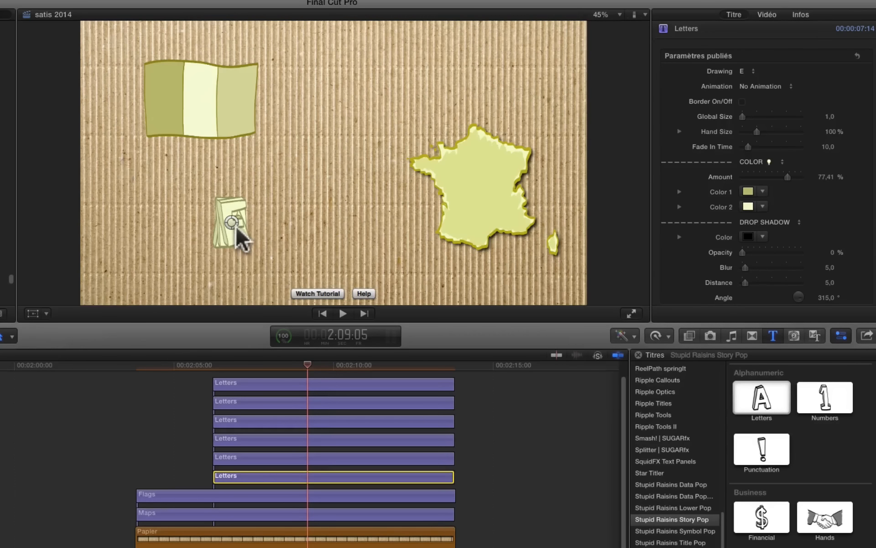
pyautogui.click(289, 383)
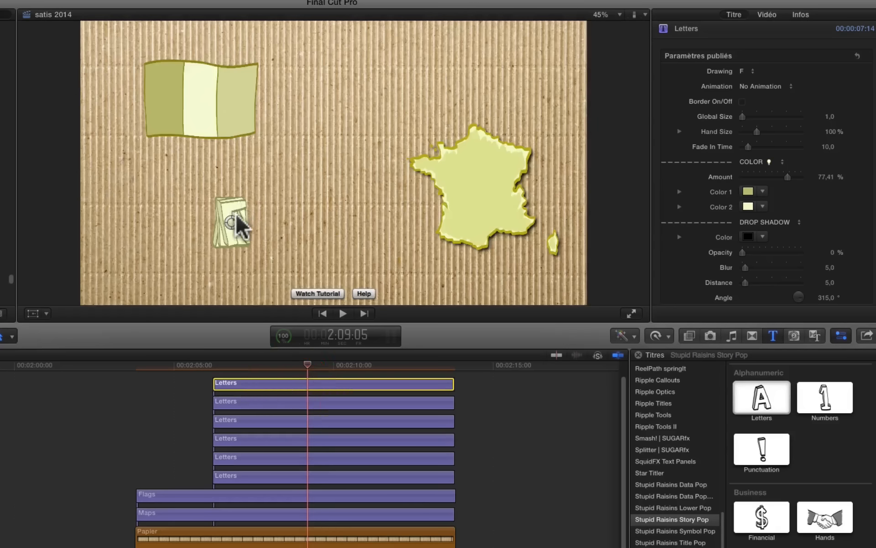
pyautogui.moveTo(236, 215); pyautogui.dragTo(135, 222)
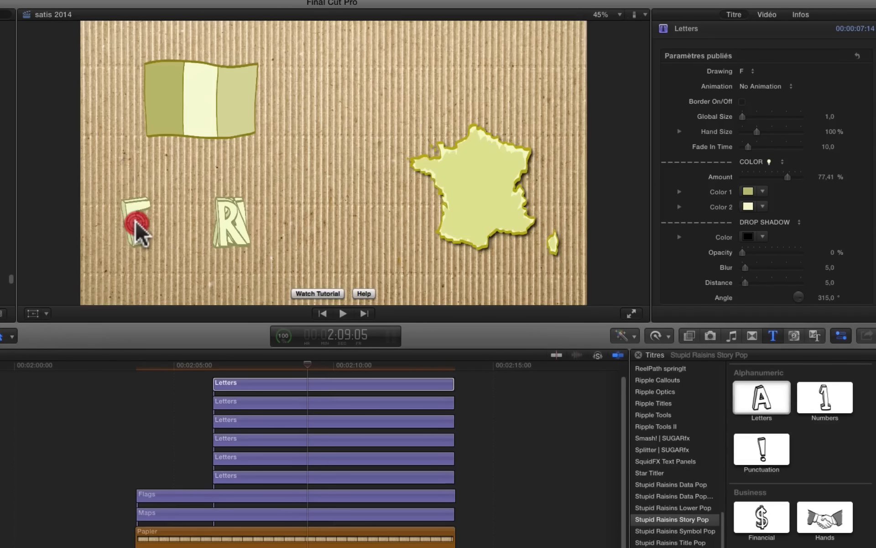
pyautogui.click(236, 404)
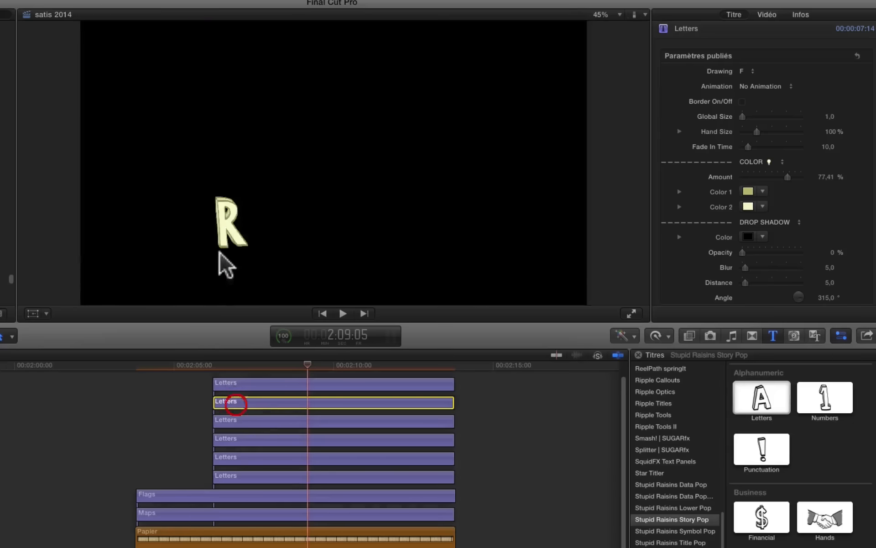
pyautogui.moveTo(223, 218); pyautogui.dragTo(168, 220)
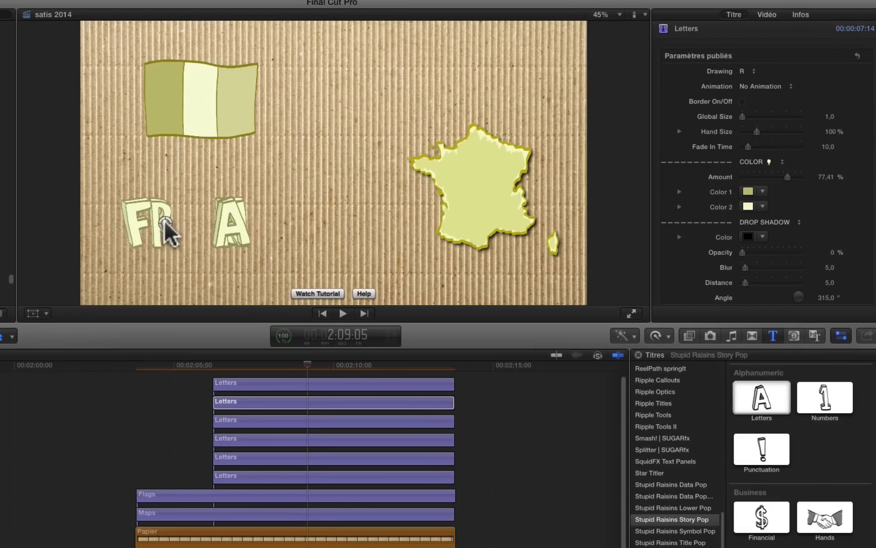
pyautogui.click(294, 419)
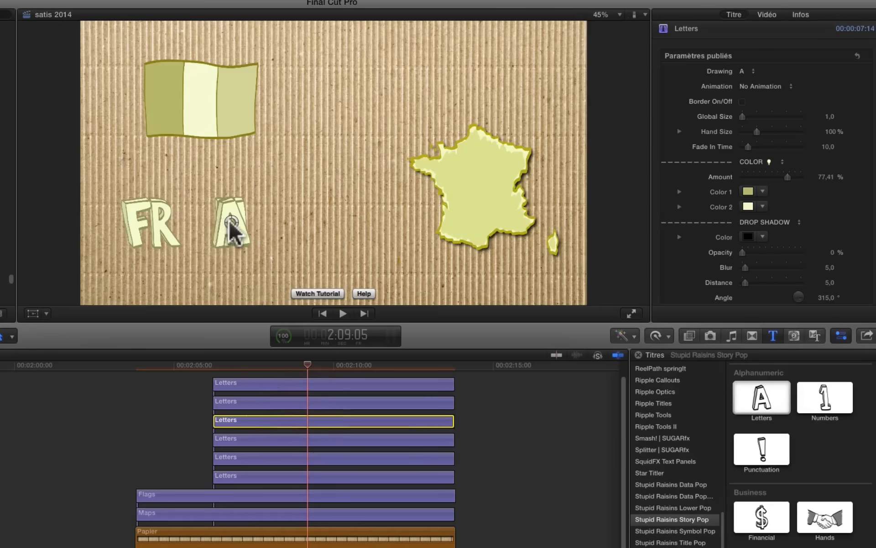
pyautogui.moveTo(229, 221); pyautogui.dragTo(193, 220)
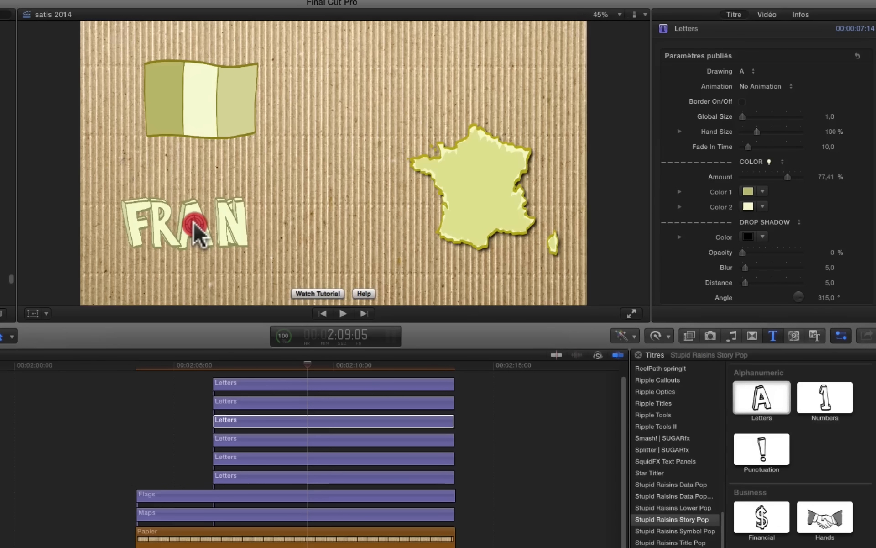
# Place the letters N, C and E after the A to complete the word FRANCE below the flag.
pyautogui.click(279, 439)
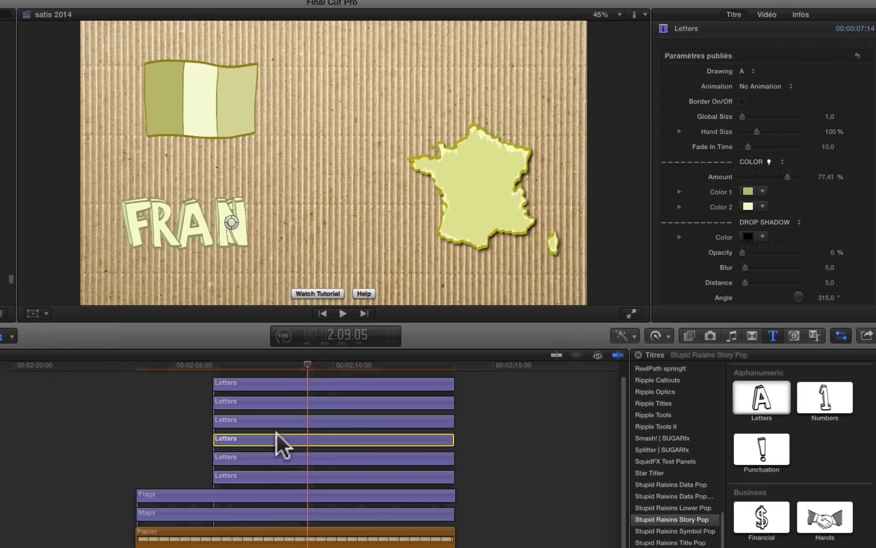
pyautogui.click(231, 218)
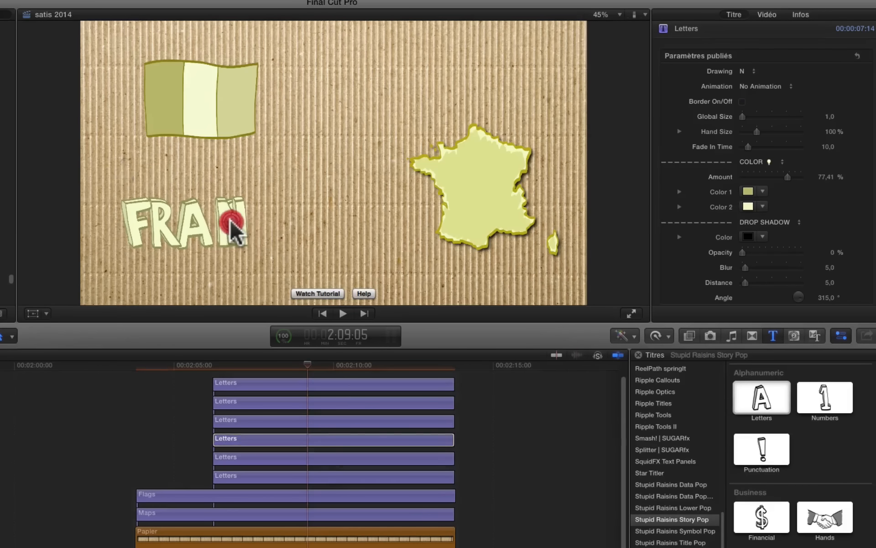
pyautogui.moveTo(231, 218); pyautogui.dragTo(224, 219)
pyautogui.click(273, 457)
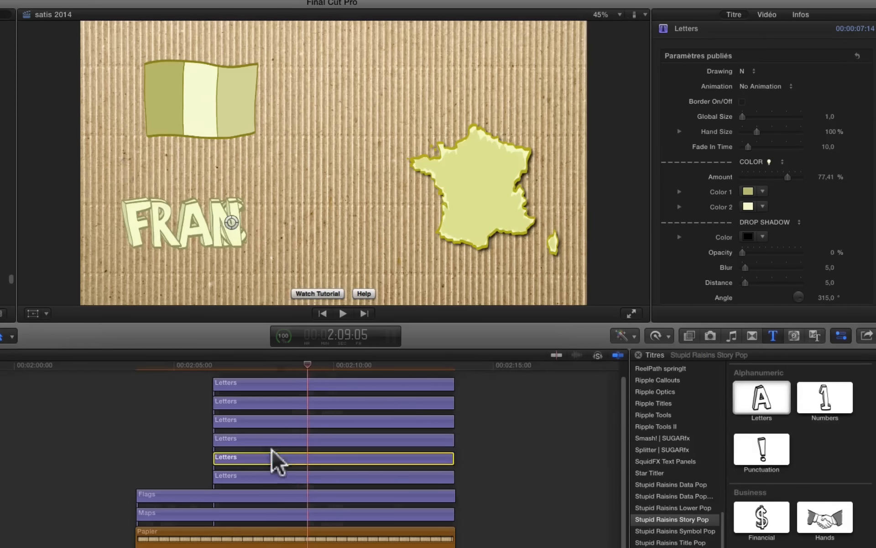
pyautogui.moveTo(227, 217); pyautogui.dragTo(256, 220)
pyautogui.click(322, 479)
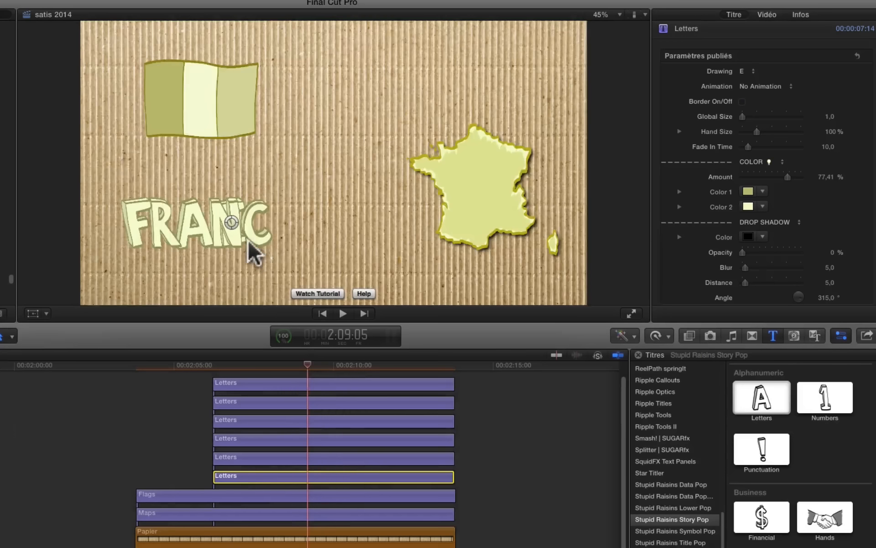
pyautogui.moveTo(230, 220); pyautogui.dragTo(284, 219)
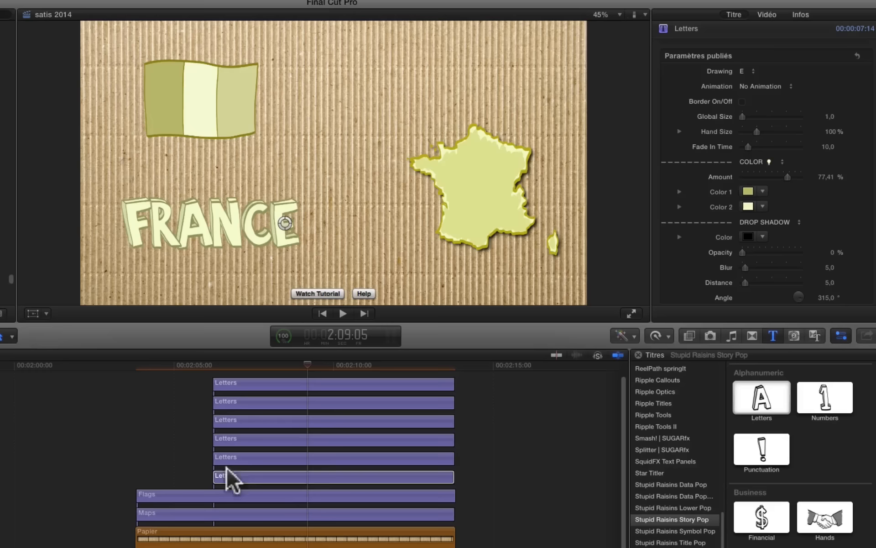
# Combine the six Letters titles into a compound clip named France.
pyautogui.moveTo(183, 376); pyautogui.dragTo(264, 476)
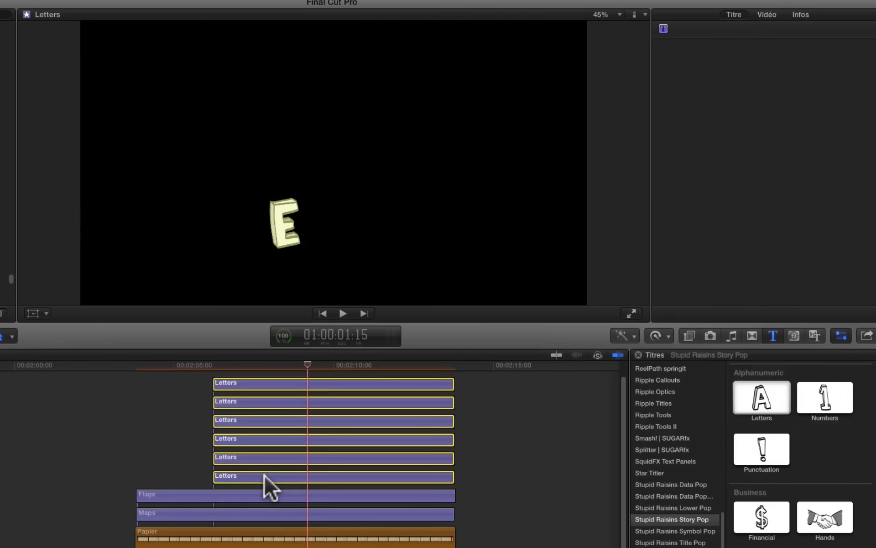
pyautogui.rightClick(300, 382)
pyautogui.click(301, 383)
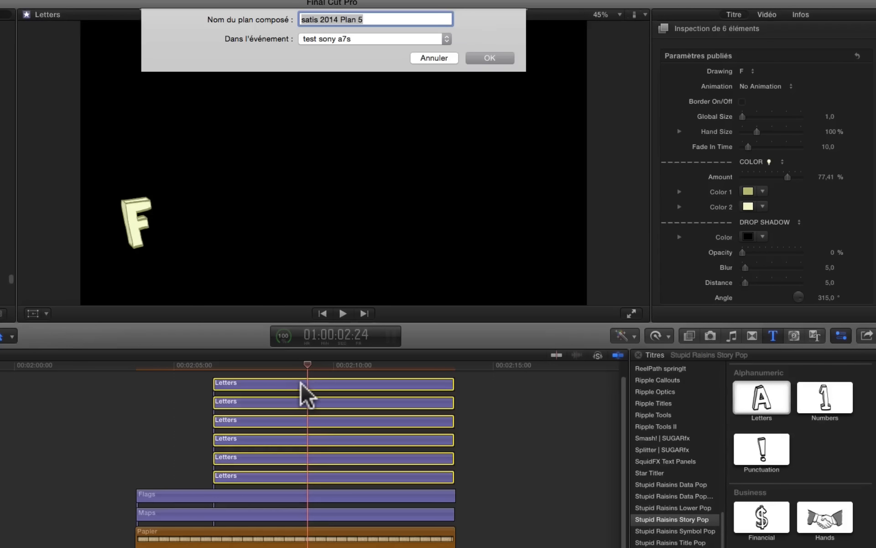
pyautogui.write('France')
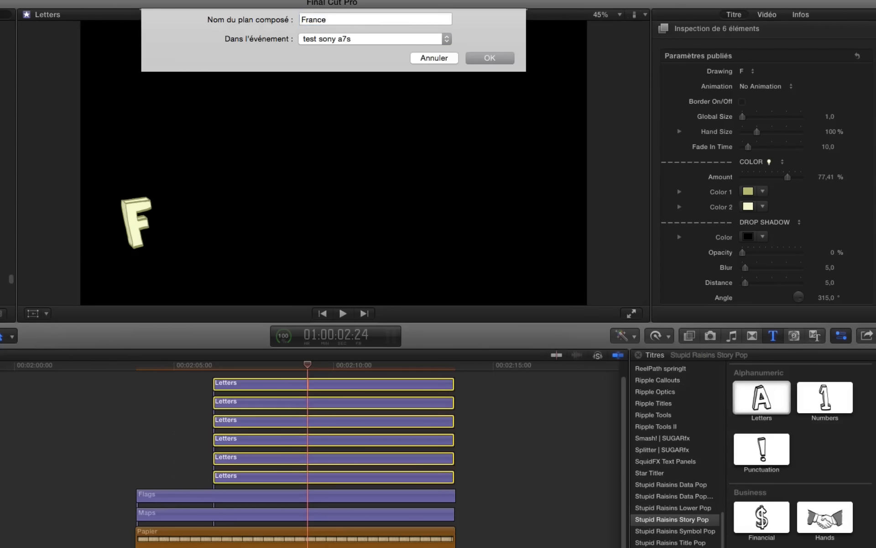
pyautogui.press('Return')
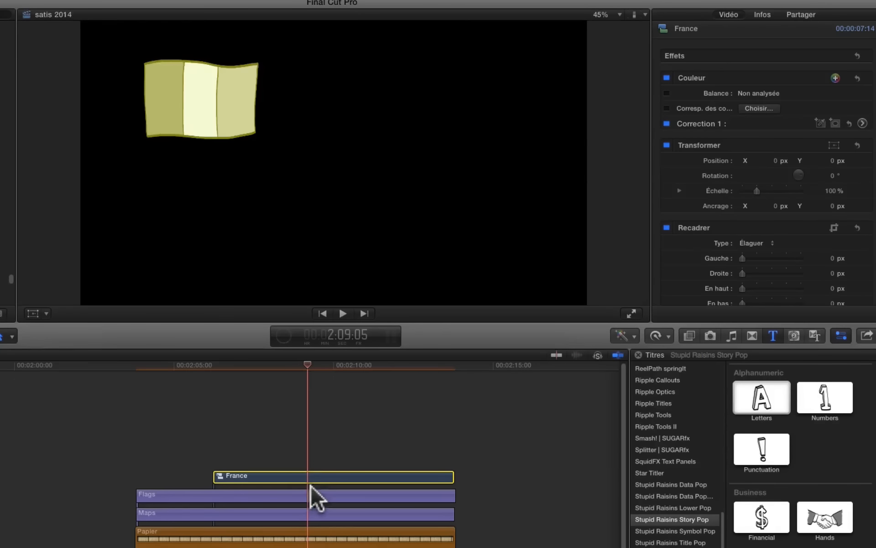
pyautogui.click(320, 475)
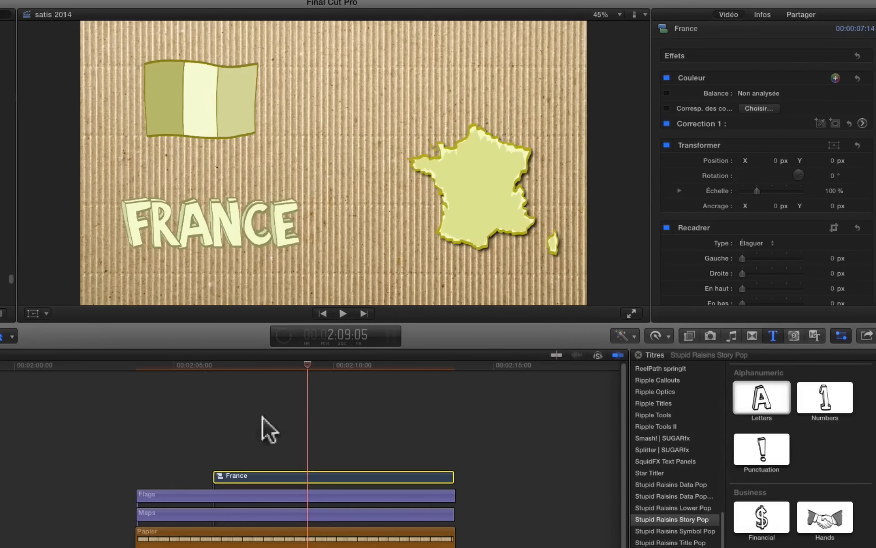
pyautogui.click(329, 473)
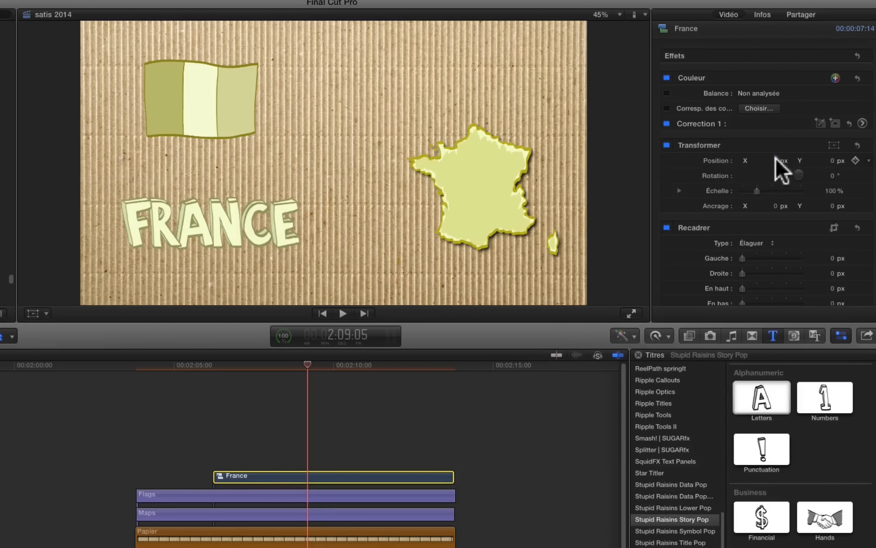
pyautogui.moveTo(775, 158); pyautogui.dragTo(802, 148)
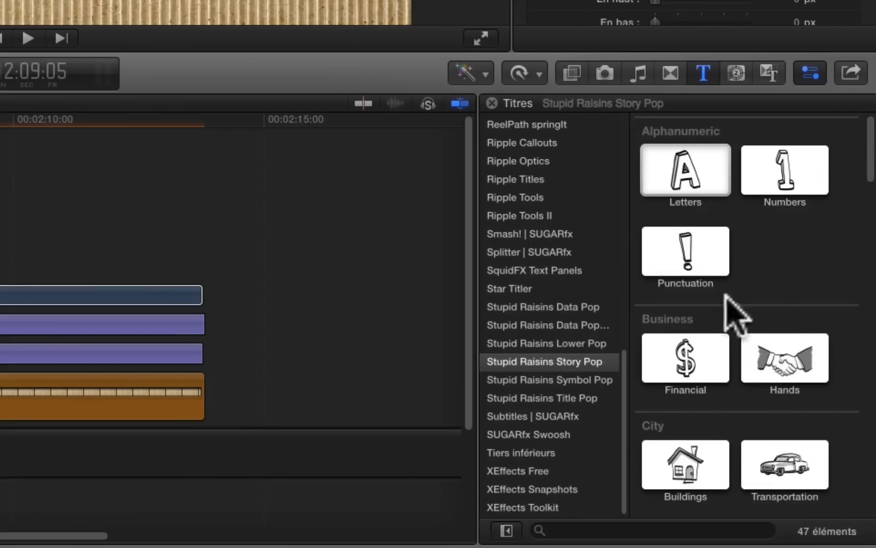
# Put the Custom Image title above the Flags clip, ending with the clips below, and move the France compound clip before the Papier clip.
pyautogui.scroll(-5, 727, 313)
pyautogui.moveTo(676, 358); pyautogui.dragTo(0, 294)
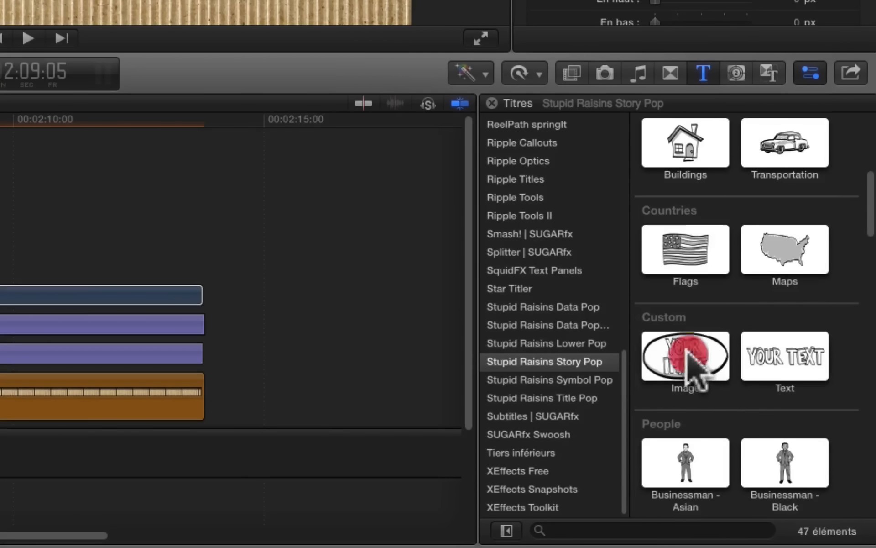
pyautogui.moveTo(306, 402); pyautogui.dragTo(233, 371)
pyautogui.click(435, 404)
pyautogui.moveTo(435, 404); pyautogui.dragTo(509, 405)
pyautogui.moveTo(399, 417); pyautogui.dragTo(91, 423)
pyautogui.click(365, 422)
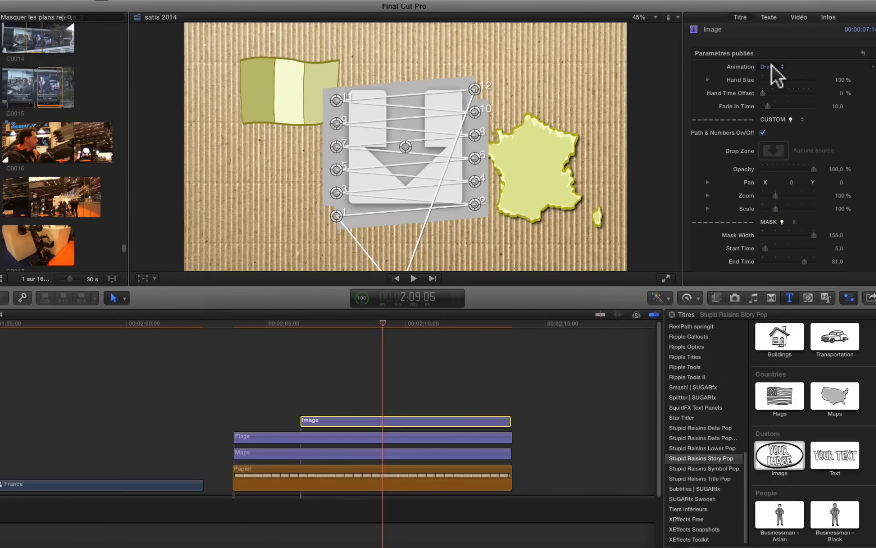
# Fill the Image title's Drop Zone with the France compound clip.
pyautogui.click(771, 149)
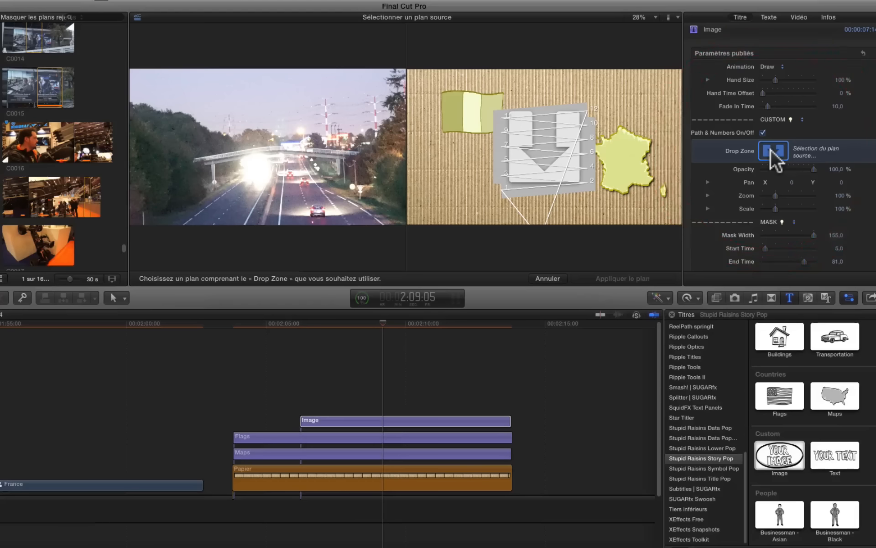
pyautogui.click(114, 484)
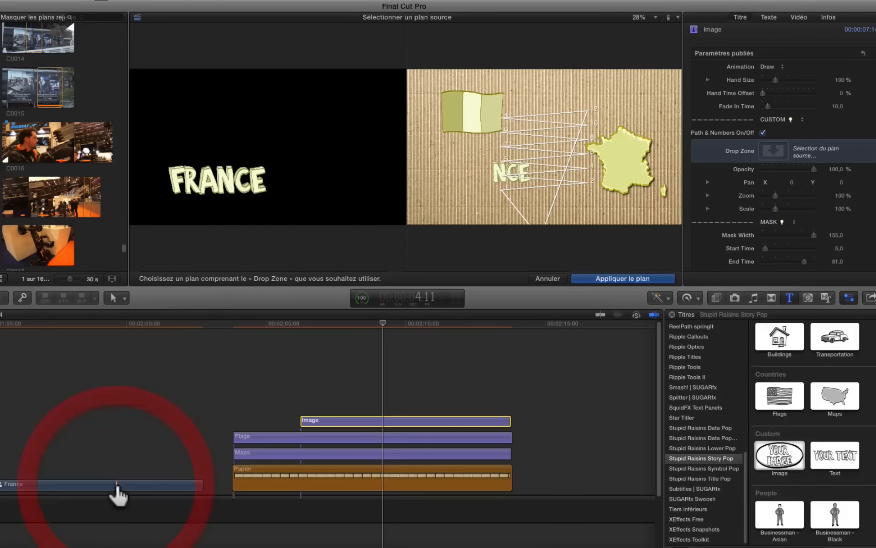
pyautogui.click(624, 276)
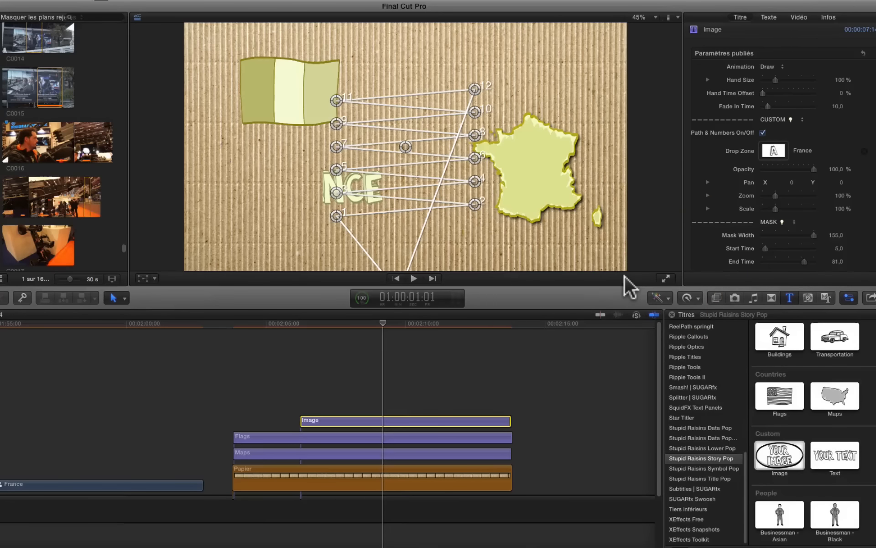
# Play the Image title's drawing animation and return to the clip's start.
pyautogui.click(295, 324)
pyautogui.press('space')
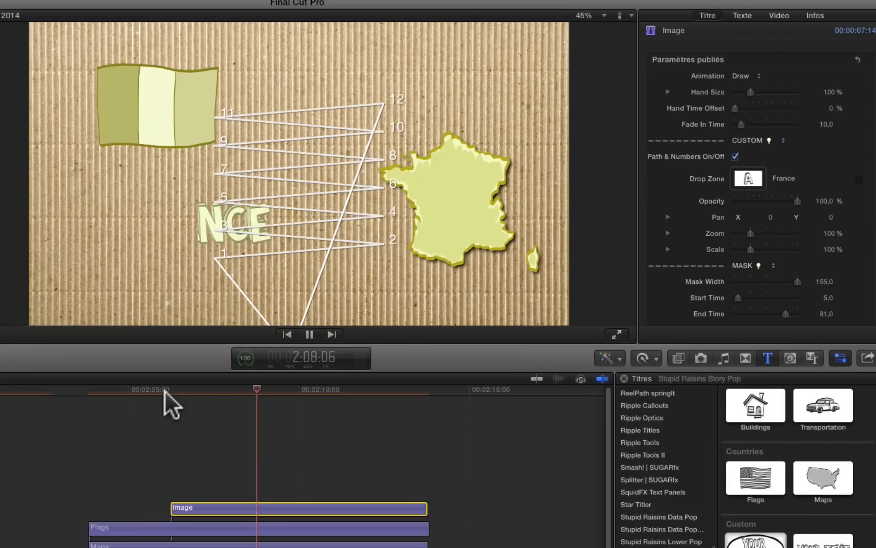
pyautogui.press('space')
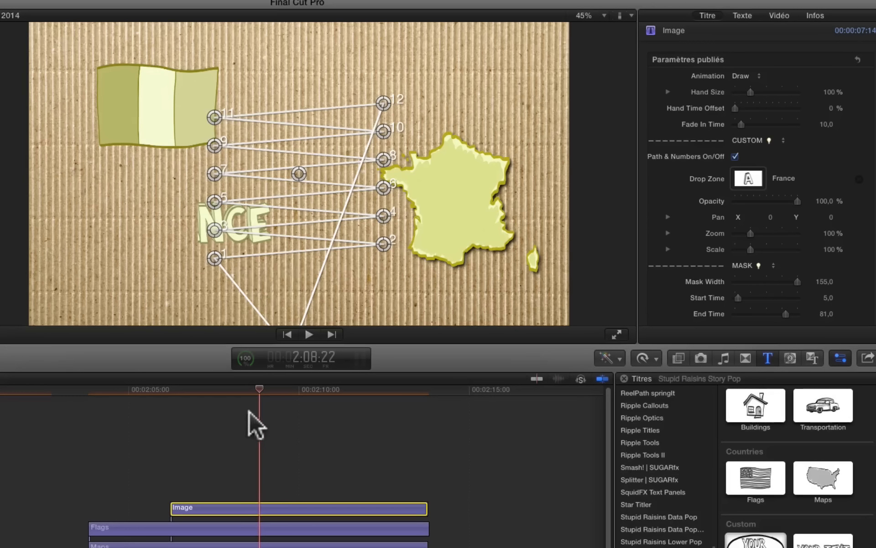
pyautogui.press('Up')
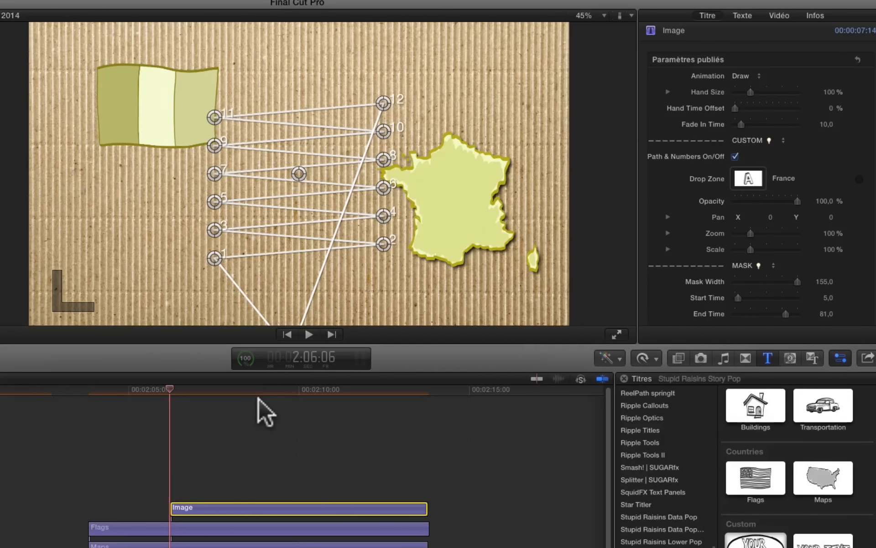
# At about 2:09:18, shift the Image title so FRANCE sits below the flag and place path point 1 just left of the F.
pyautogui.click(280, 389)
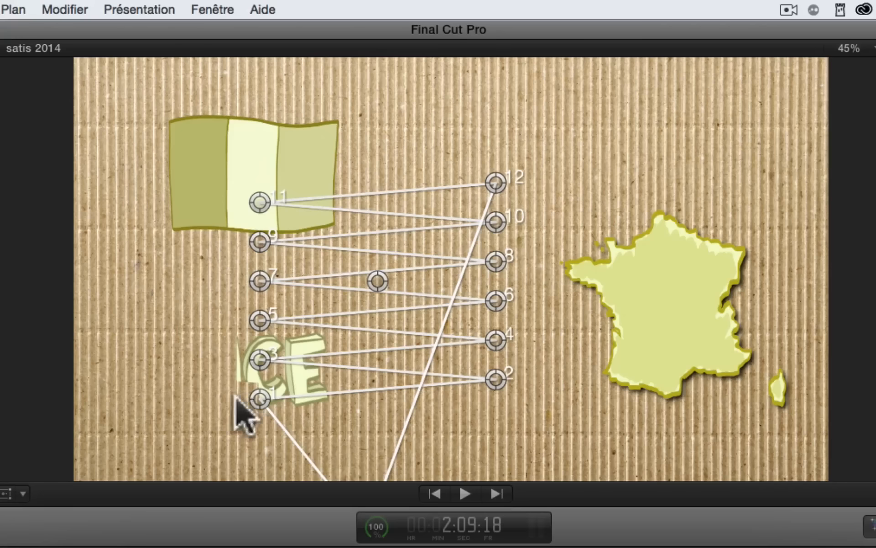
pyautogui.click(214, 256)
pyautogui.moveTo(258, 393); pyautogui.dragTo(83, 383)
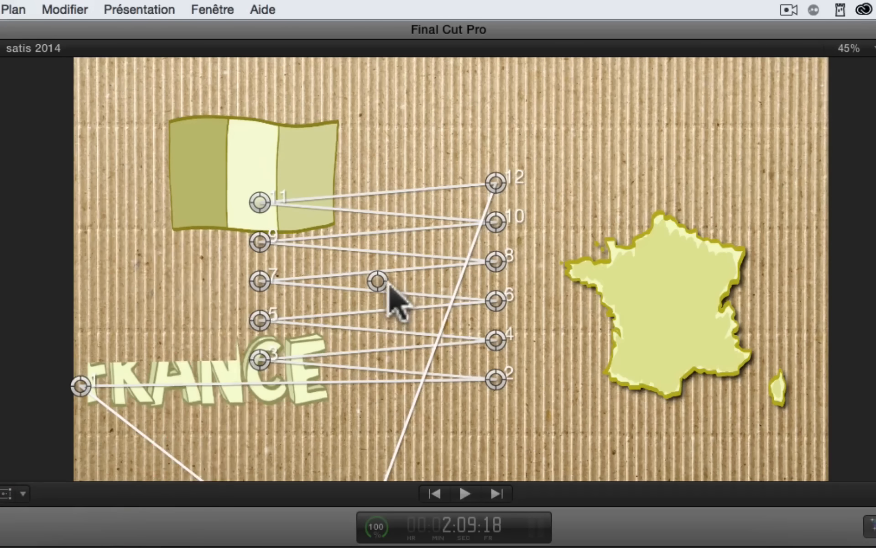
pyautogui.moveTo(375, 280); pyautogui.dragTo(429, 281)
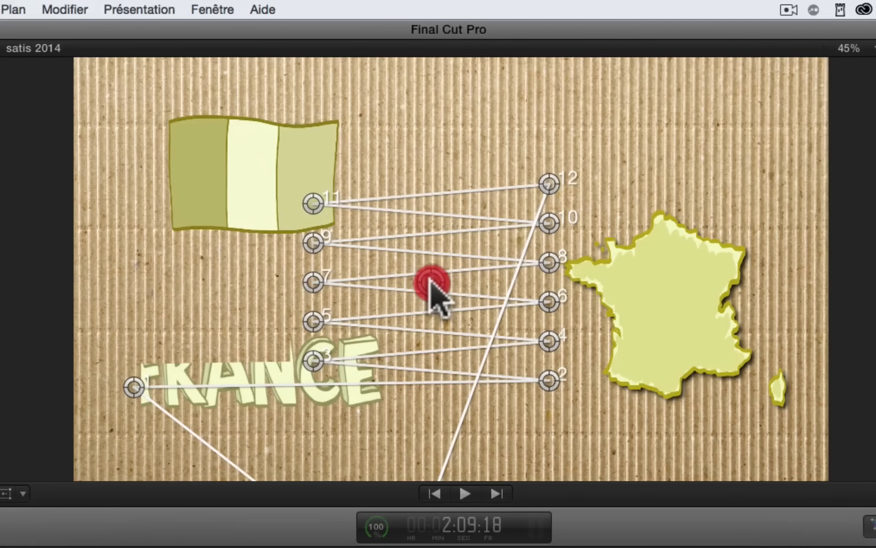
pyautogui.moveTo(133, 387); pyautogui.dragTo(106, 381)
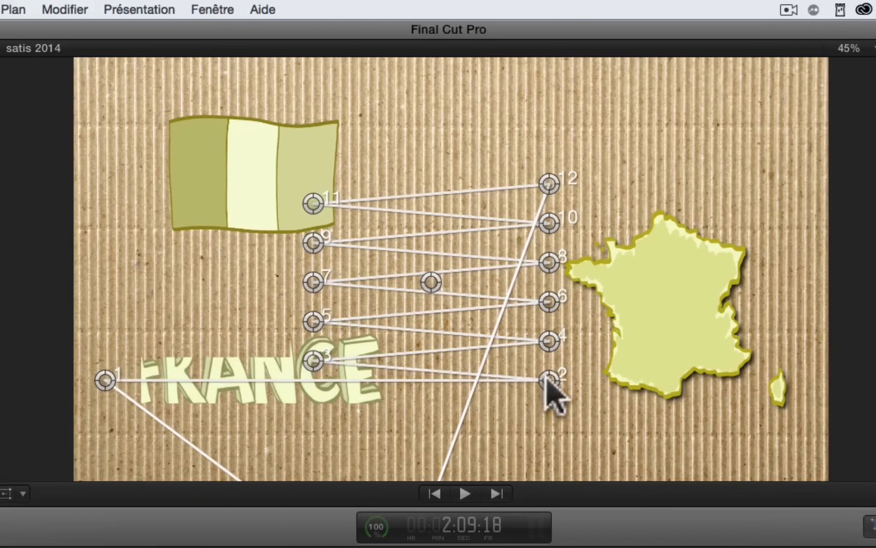
# Place path points 2, 4 and 6 just right of the E and points 3 and 5 just left of the F, working upward.
pyautogui.moveTo(546, 380); pyautogui.dragTo(394, 400)
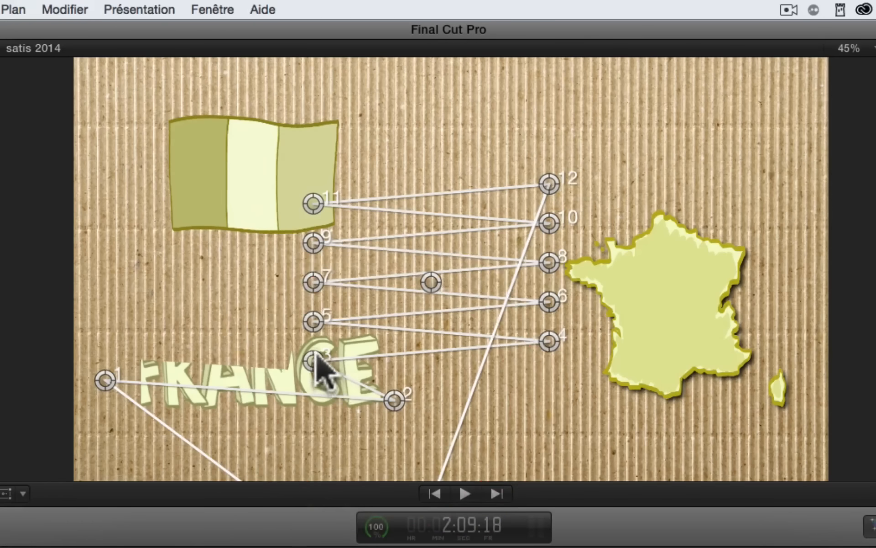
pyautogui.moveTo(314, 361); pyautogui.dragTo(104, 362)
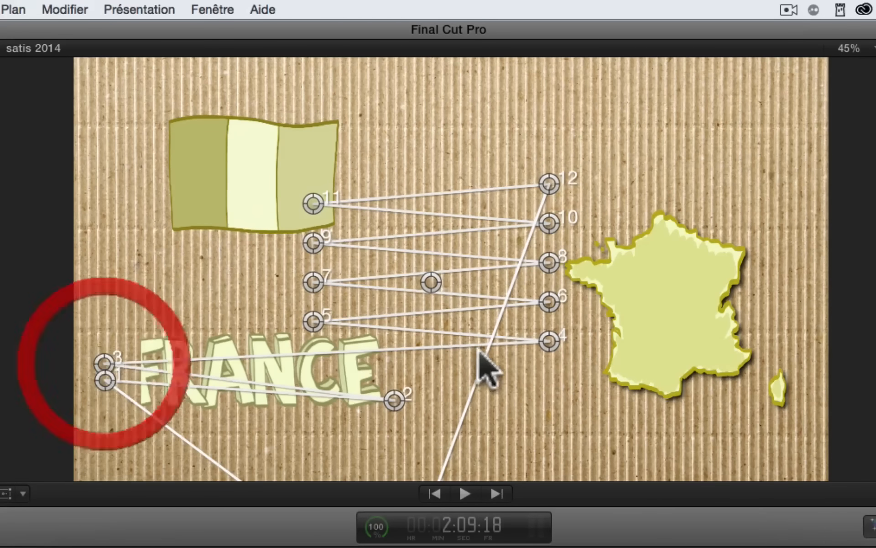
pyautogui.moveTo(549, 341); pyautogui.dragTo(396, 381)
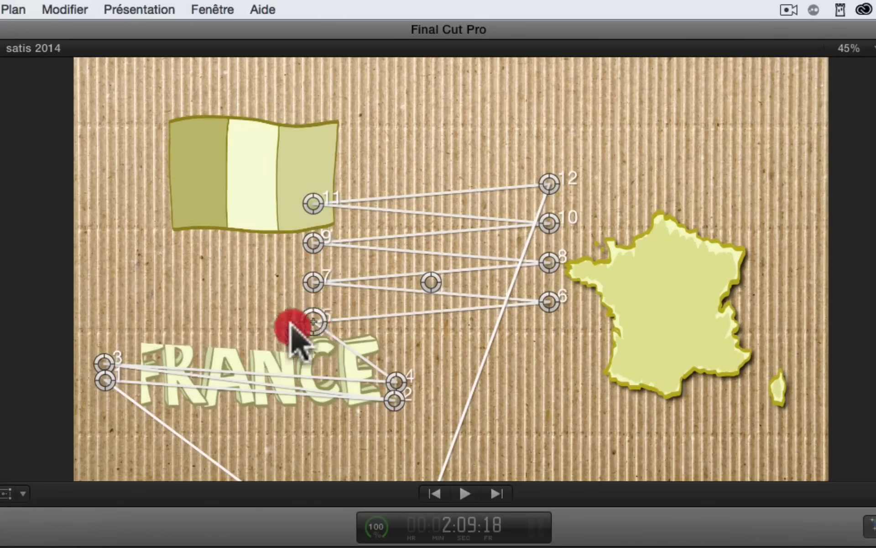
pyautogui.moveTo(292, 326); pyautogui.dragTo(104, 350)
pyautogui.moveTo(547, 303); pyautogui.dragTo(402, 371)
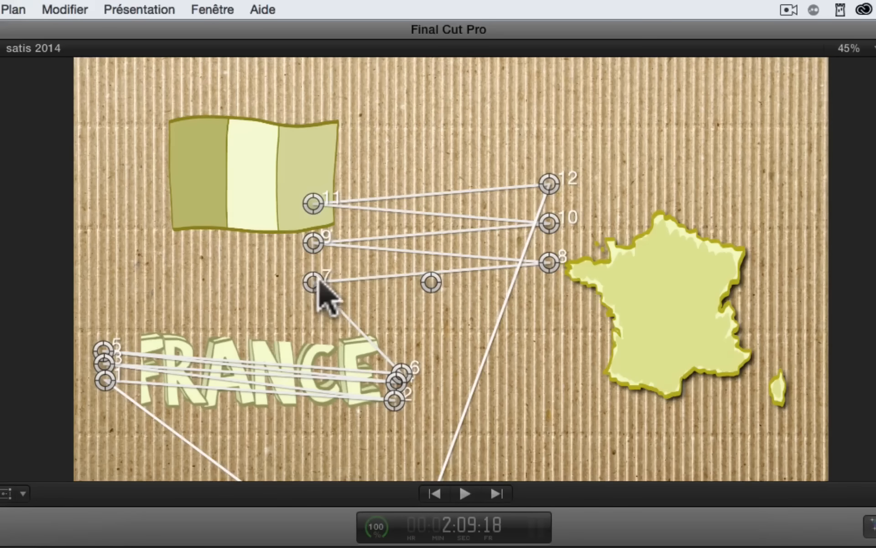
# Continue the zigzag upward with path points 7, 9 and 11 left of the F and points 8, 10 and 12 right of the E.
pyautogui.moveTo(314, 281); pyautogui.dragTo(103, 342)
pyautogui.moveTo(547, 274); pyautogui.dragTo(409, 361)
pyautogui.moveTo(314, 244); pyautogui.dragTo(96, 340)
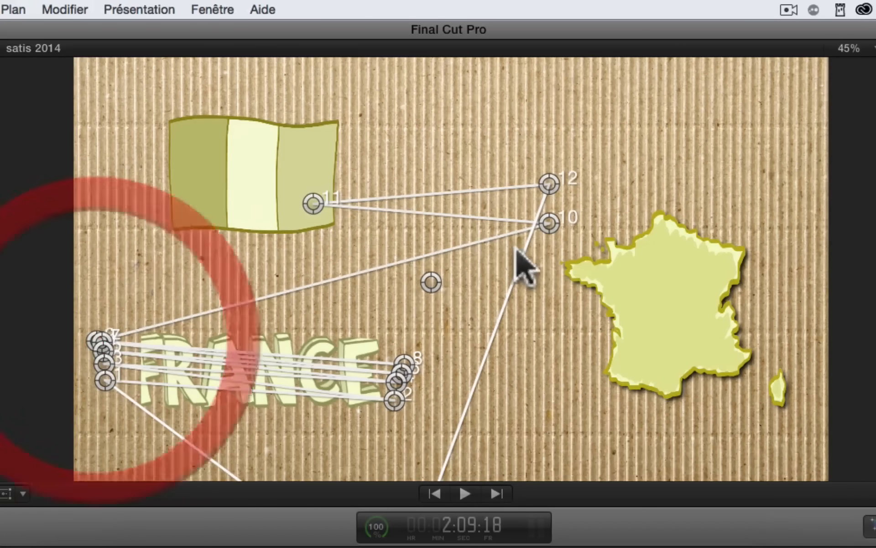
pyautogui.moveTo(548, 224); pyautogui.dragTo(407, 350)
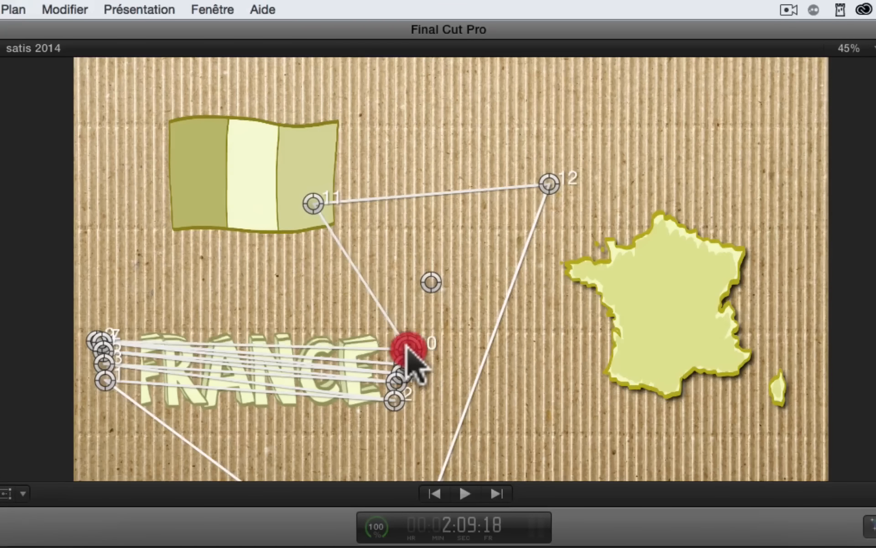
pyautogui.moveTo(314, 203); pyautogui.dragTo(97, 318)
pyautogui.moveTo(555, 188); pyautogui.dragTo(421, 332)
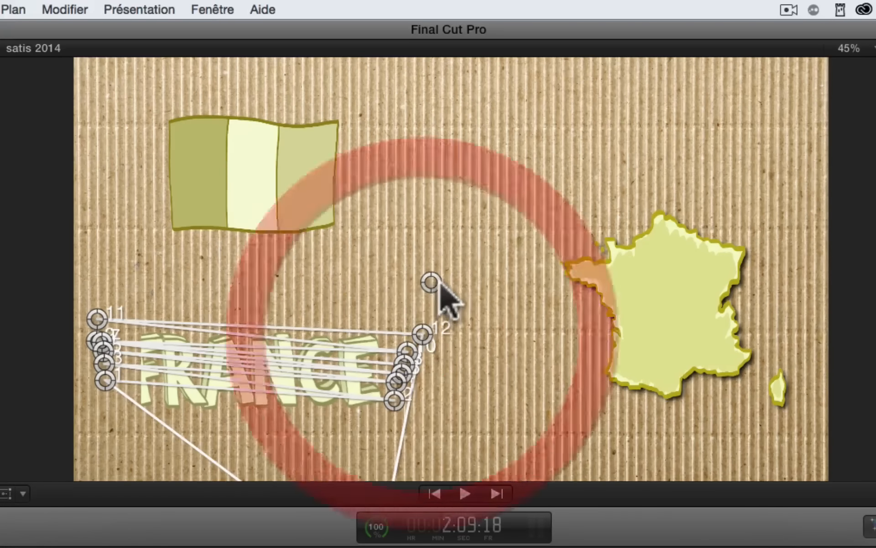
# Move the whole Image title right and slightly up with its path, and preview the hand-drawing animation.
pyautogui.moveTo(433, 282); pyautogui.dragTo(509, 258)
pyautogui.click(227, 547)
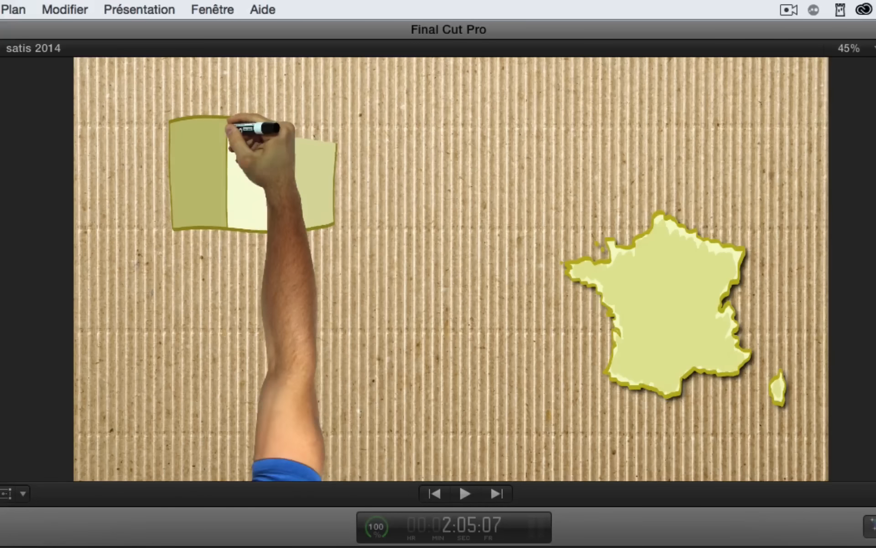
pyautogui.press('space')
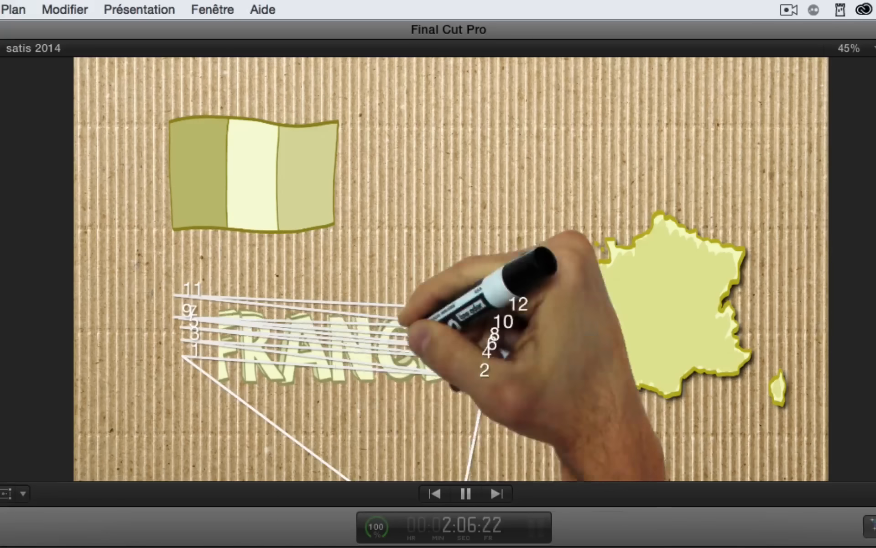
pyautogui.press('space')
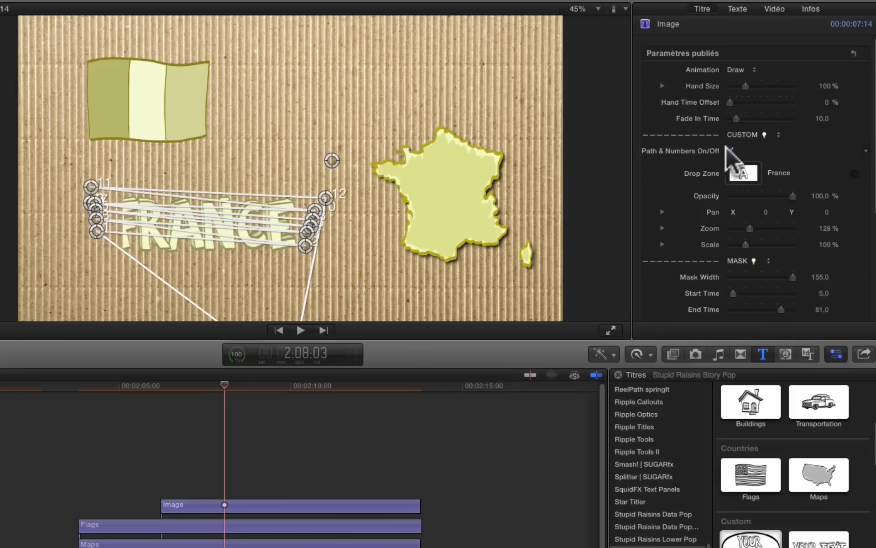
# Turn off Path & Numbers for the Image title and play the animation from before the Flags clip.
pyautogui.click(729, 150)
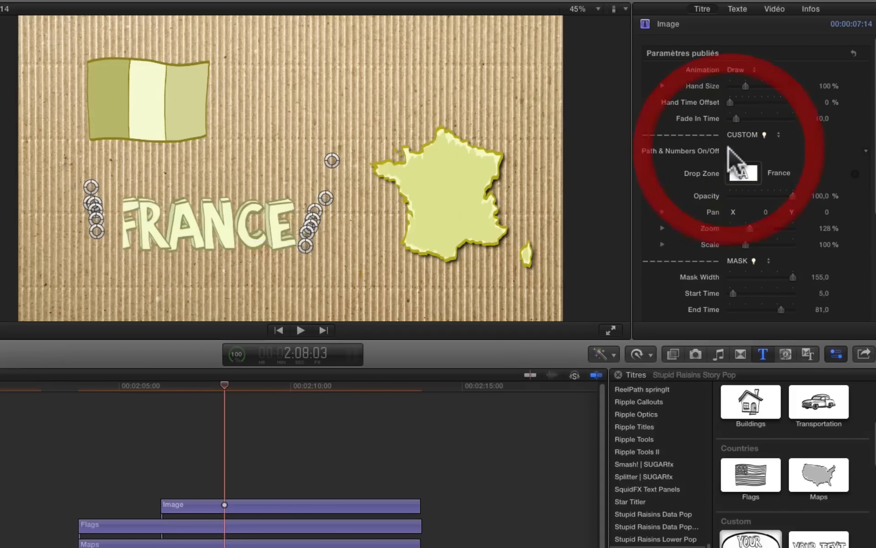
pyautogui.click(74, 385)
pyautogui.press('space')
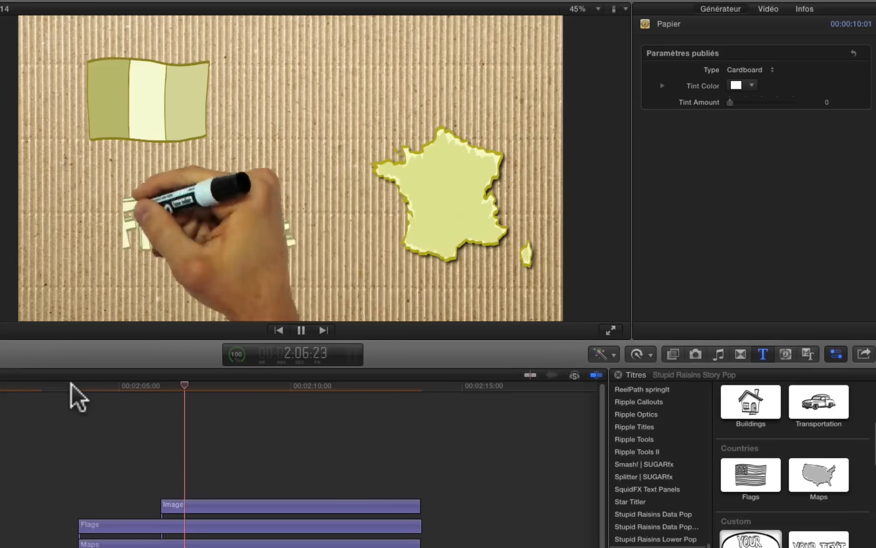
pyautogui.press('space')
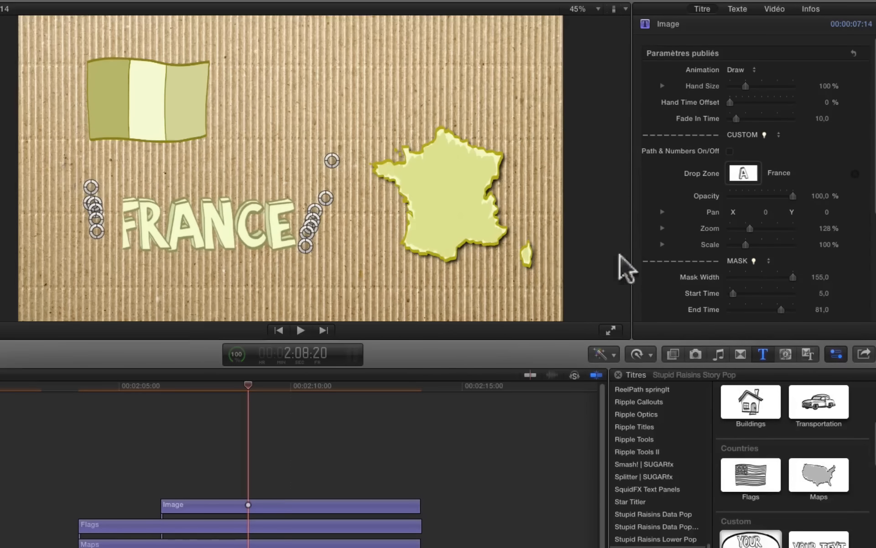
# Set the Image title's Zoom to 111% and its Scale to 120%.
pyautogui.moveTo(749, 227); pyautogui.dragTo(745, 228)
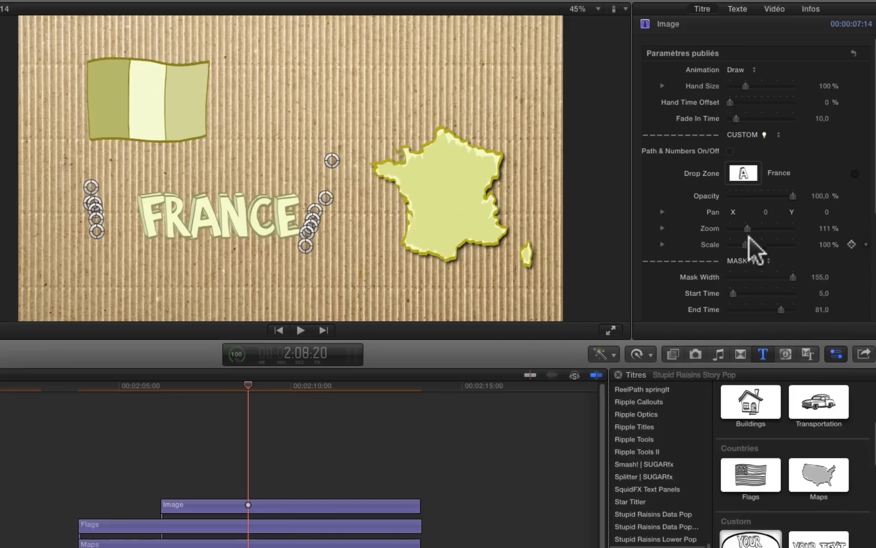
pyautogui.moveTo(745, 244); pyautogui.dragTo(746, 247)
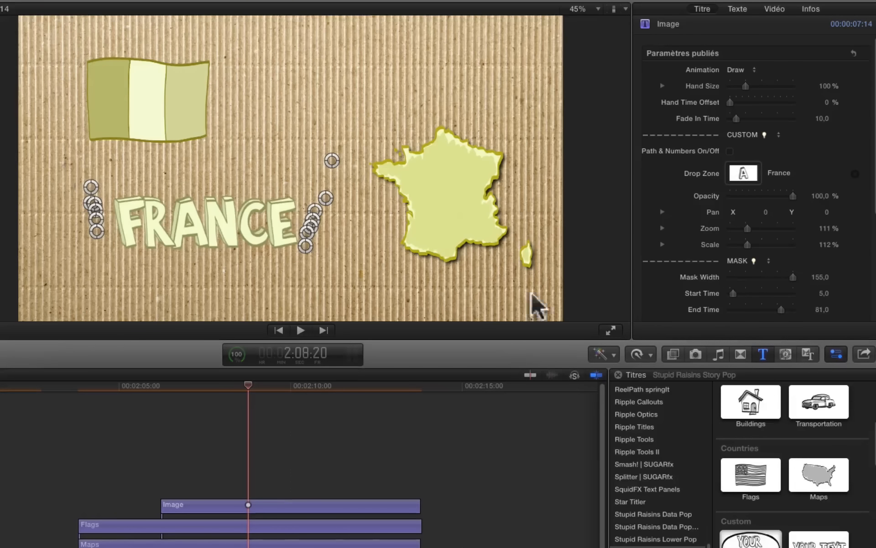
pyautogui.moveTo(747, 245); pyautogui.dragTo(749, 245)
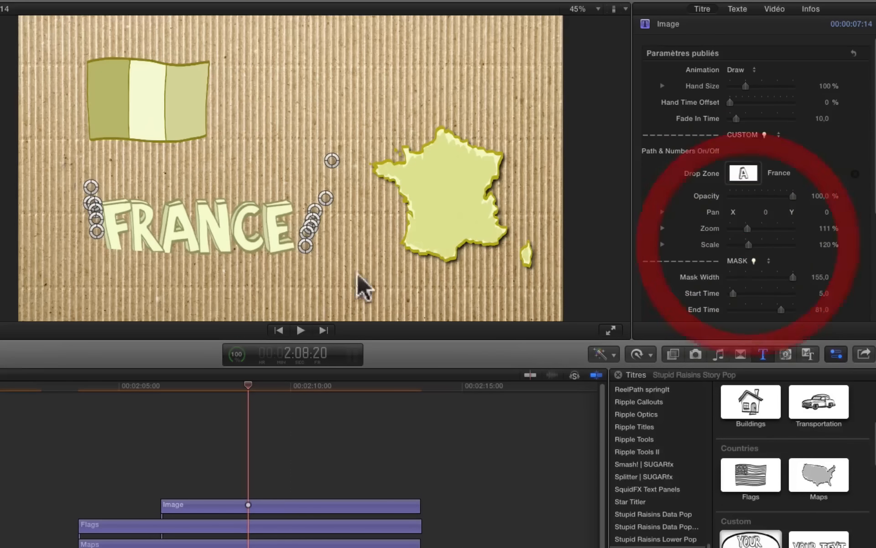
# Move the lowest hand-path points outward from the F and the E of FRANCE to widen the zigzag.
pyautogui.click(88, 244)
pyautogui.moveTo(78, 249); pyautogui.dragTo(77, 250)
pyautogui.moveTo(95, 216); pyautogui.dragTo(85, 226)
pyautogui.moveTo(306, 245); pyautogui.dragTo(309, 251)
pyautogui.moveTo(95, 210); pyautogui.dragTo(93, 208)
# Play the France animation from the start of the Flags clip to check the adjusted hand path.
pyautogui.click(78, 385)
pyautogui.press('space')
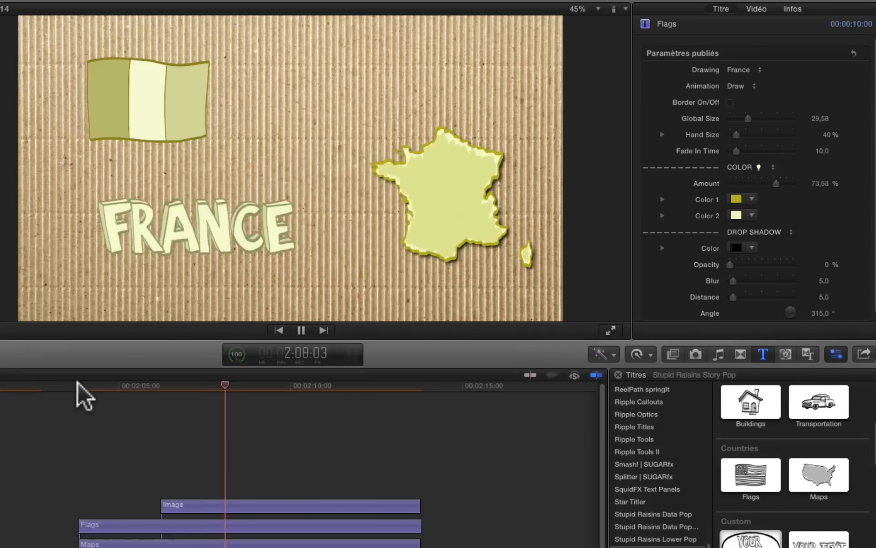
pyautogui.press('space')
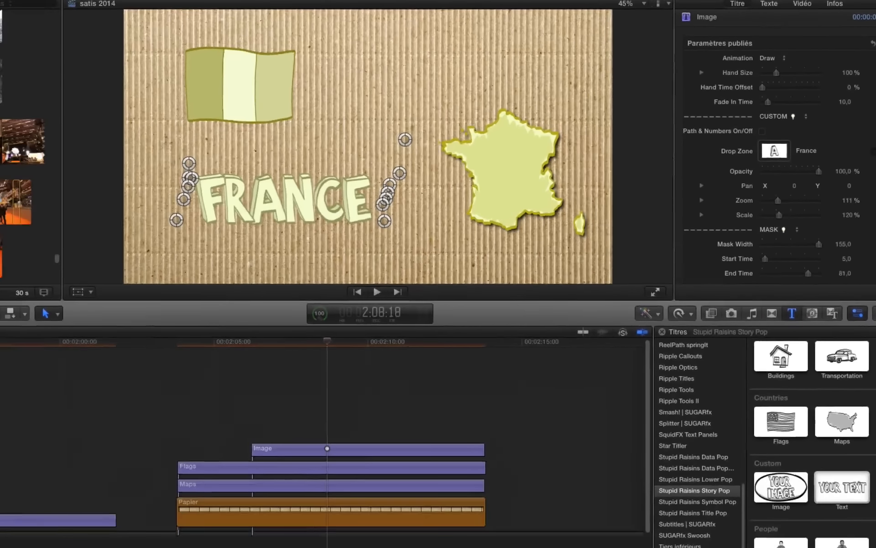
# Play the earlier worker, cat and speech bubble sequence from before the Worker clip, and replay it from just before the Animals clip.
pyautogui.hscroll(-15, 324, 438)
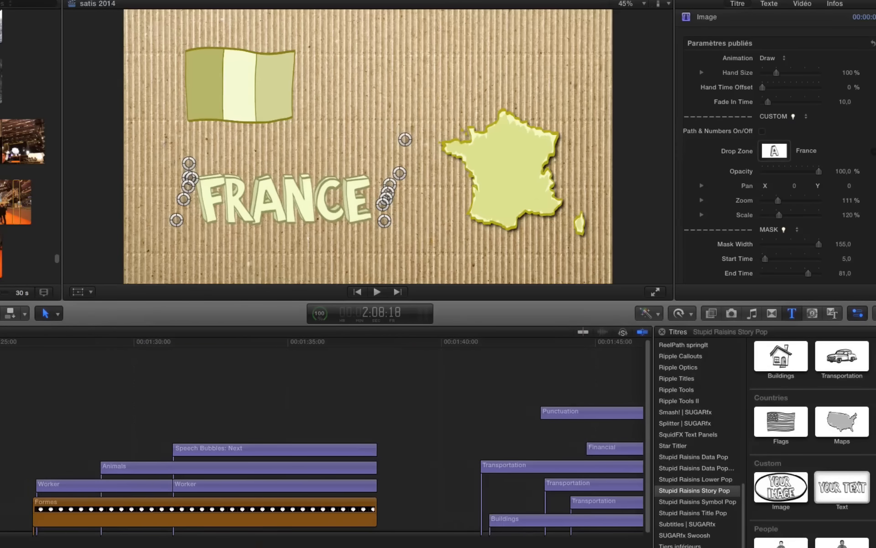
pyautogui.click(5, 344)
pyautogui.press('space')
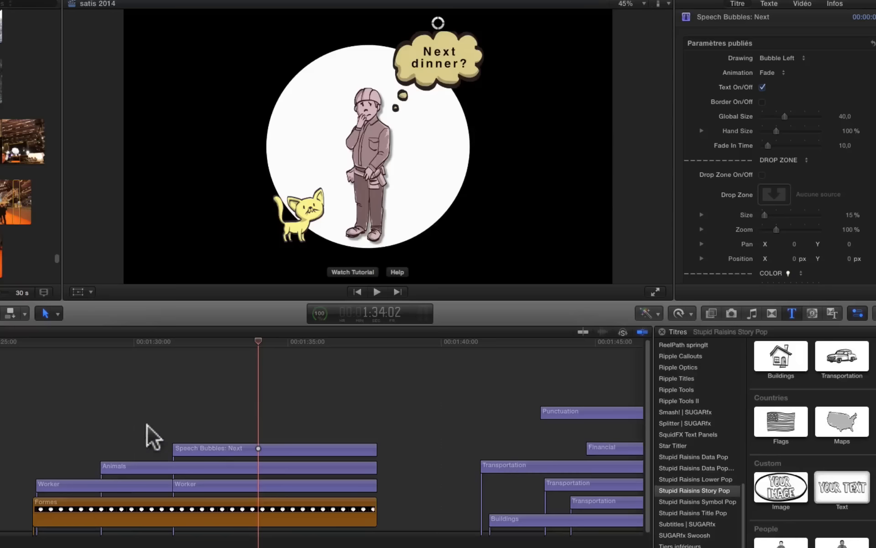
pyautogui.click(90, 340)
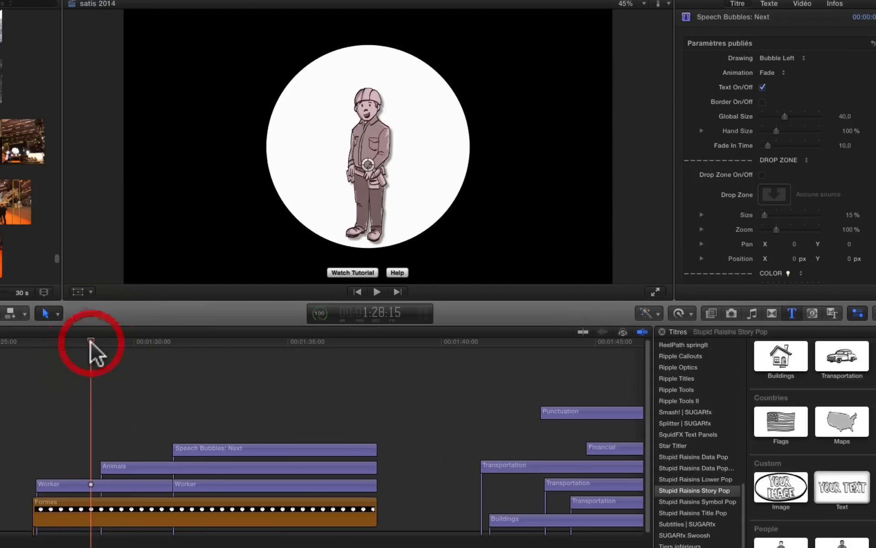
pyautogui.press('space')
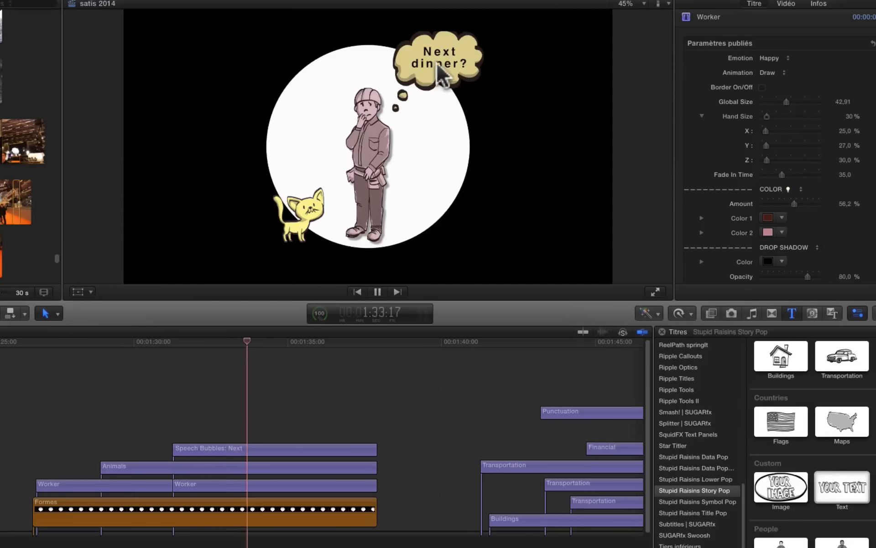
# Preview the building, coins and question mark sequence, and inspect the video effects applied to the Financial title.
pyautogui.hscroll(9, 337, 438)
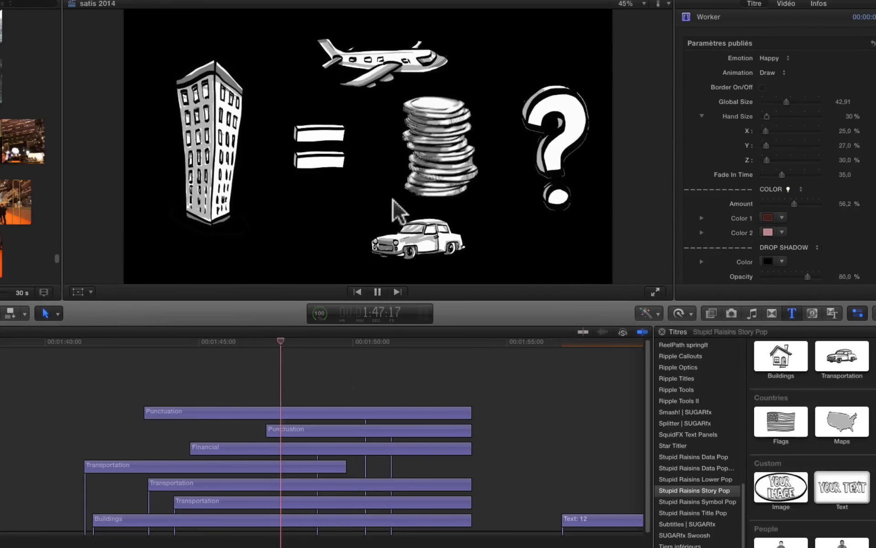
pyautogui.press('space')
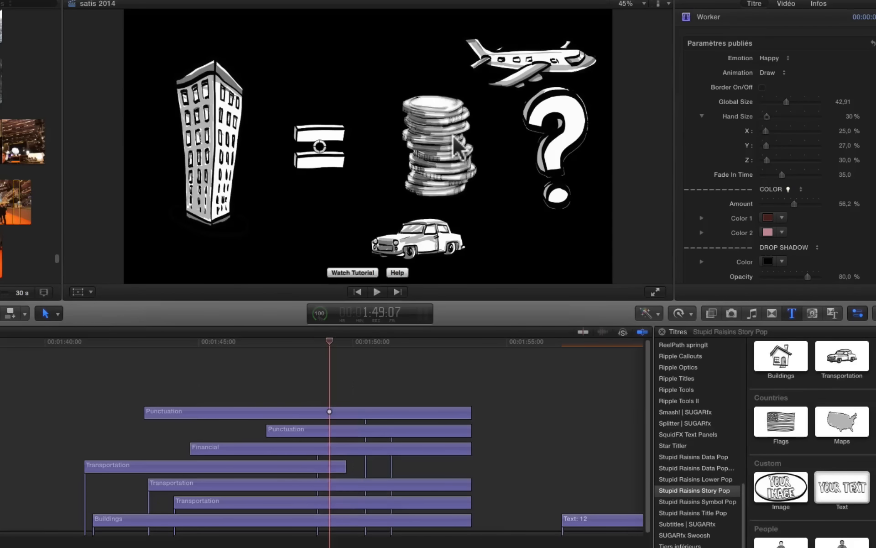
pyautogui.click(235, 347)
pyautogui.click(246, 449)
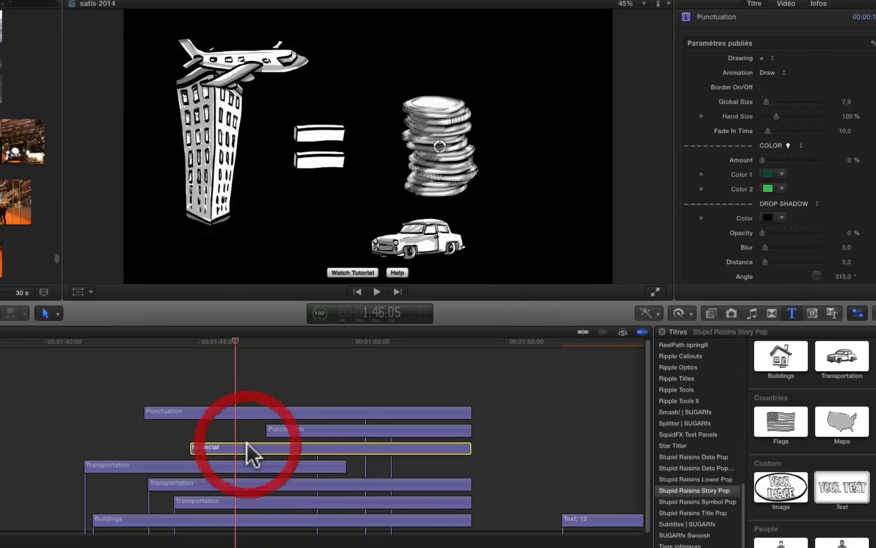
pyautogui.click(790, 4)
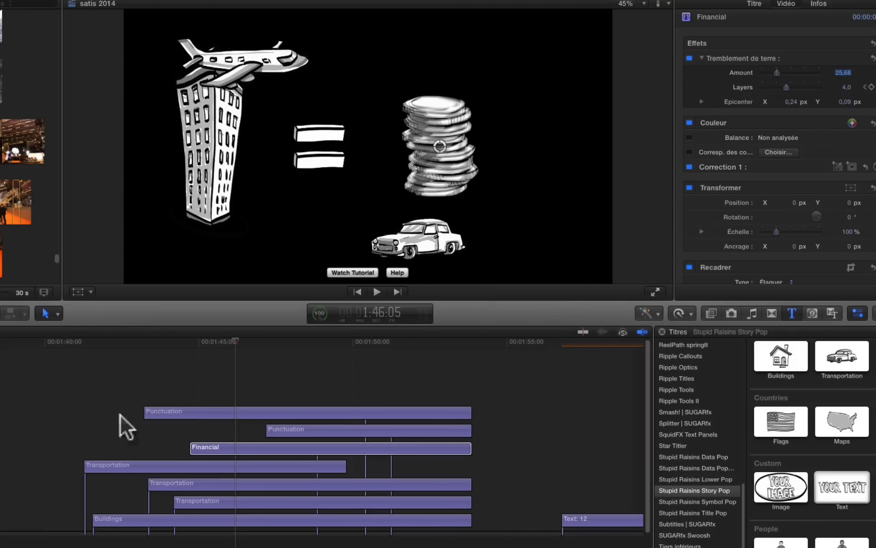
# Replay the building and coins sequence from before the first Transportation clip through the question mark.
pyautogui.click(160, 348)
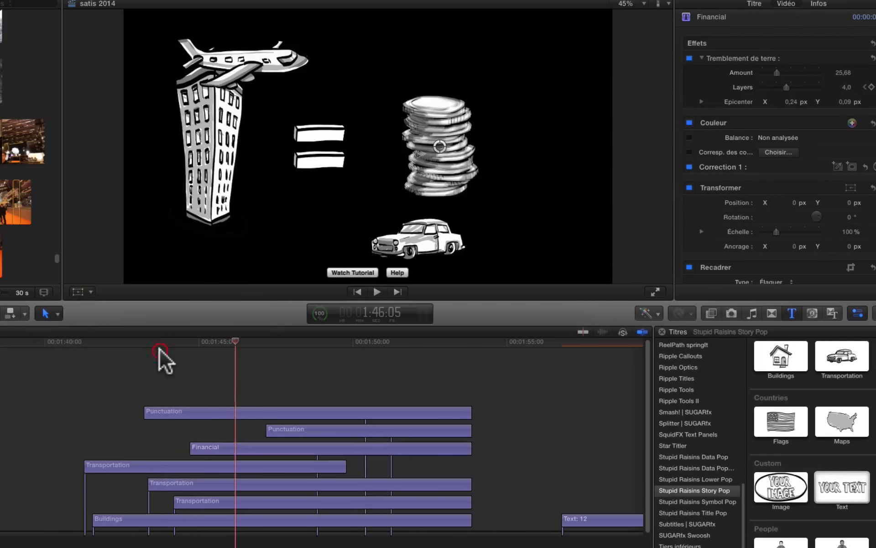
pyautogui.click(160, 342)
pyautogui.press('space')
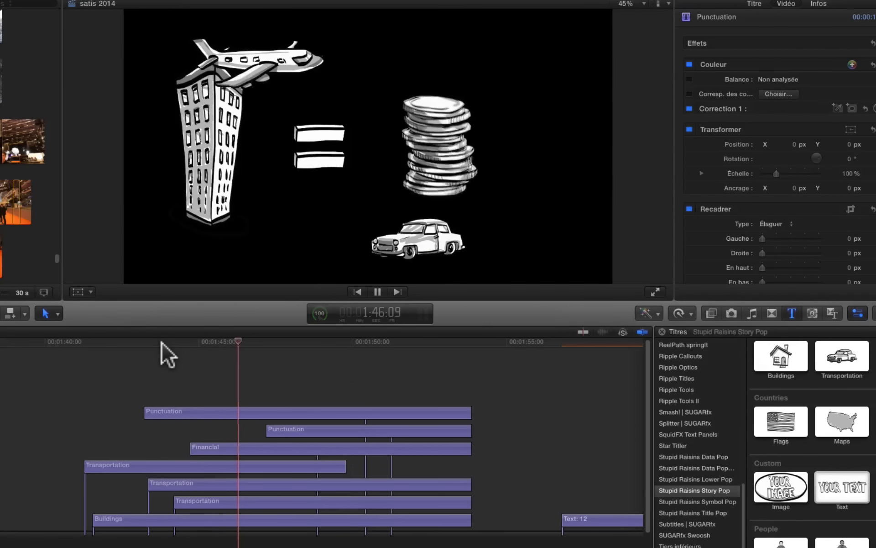
pyautogui.press('space')
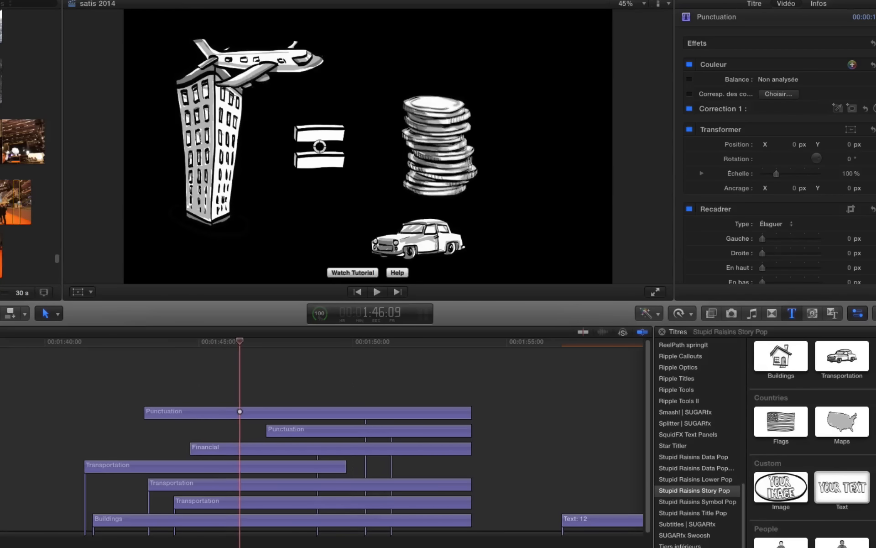
pyautogui.click(39, 338)
pyautogui.press('space')
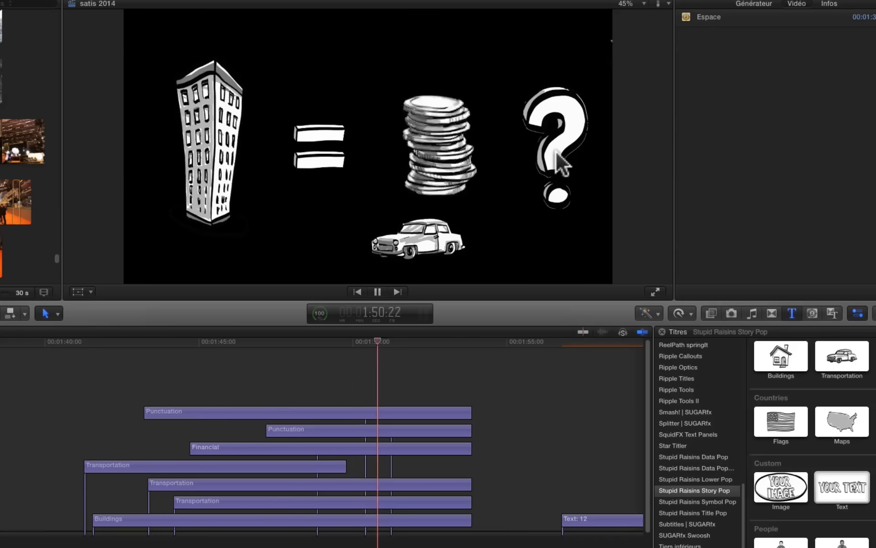
pyautogui.press('space')
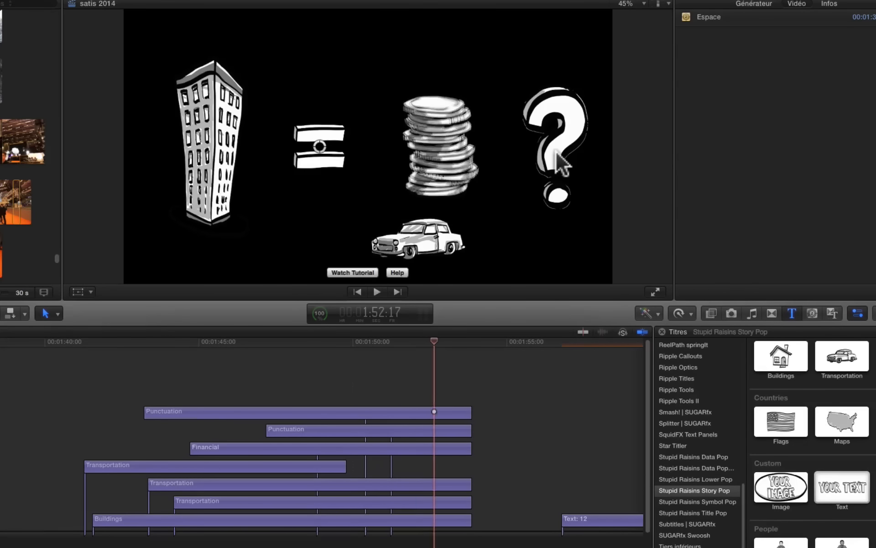
# Browse the People drawings in the Stupid Raisins Story Pop titles.
pyautogui.click(557, 152)
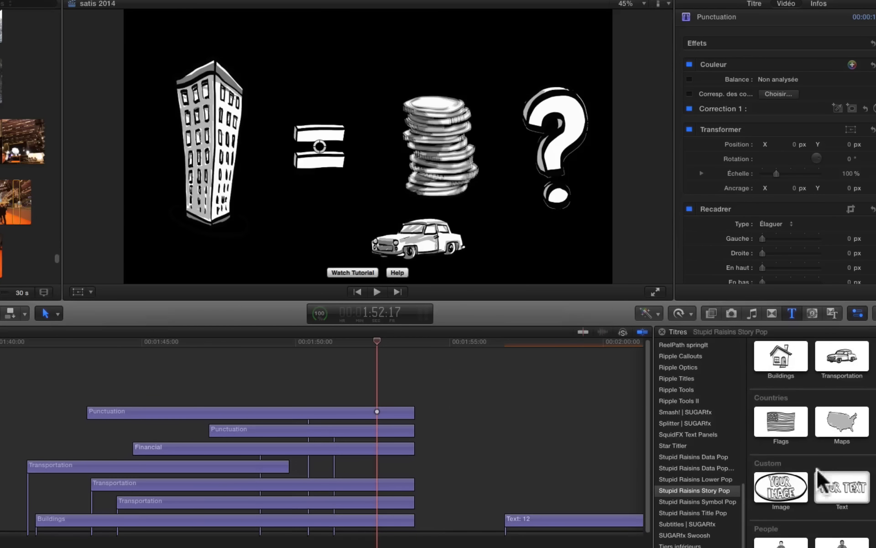
pyautogui.scroll(-5, 817, 471)
pyautogui.scroll(-2, 816, 471)
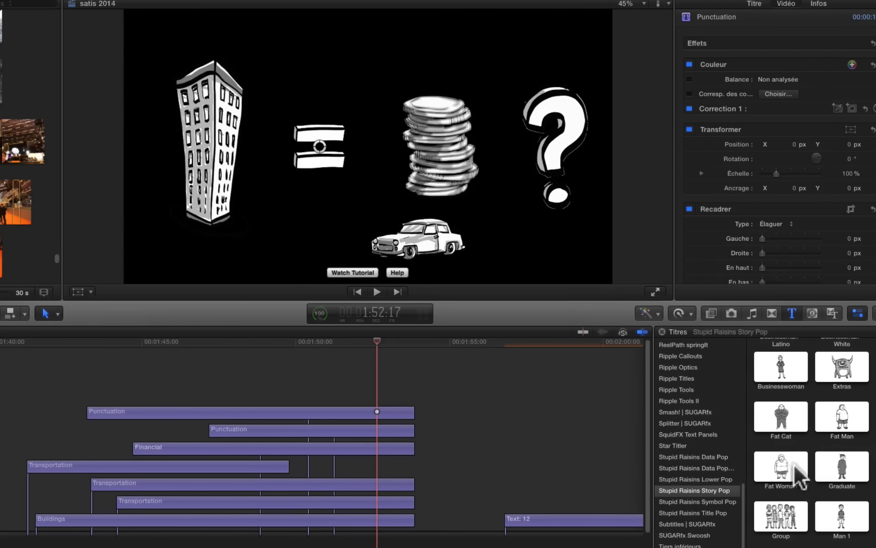